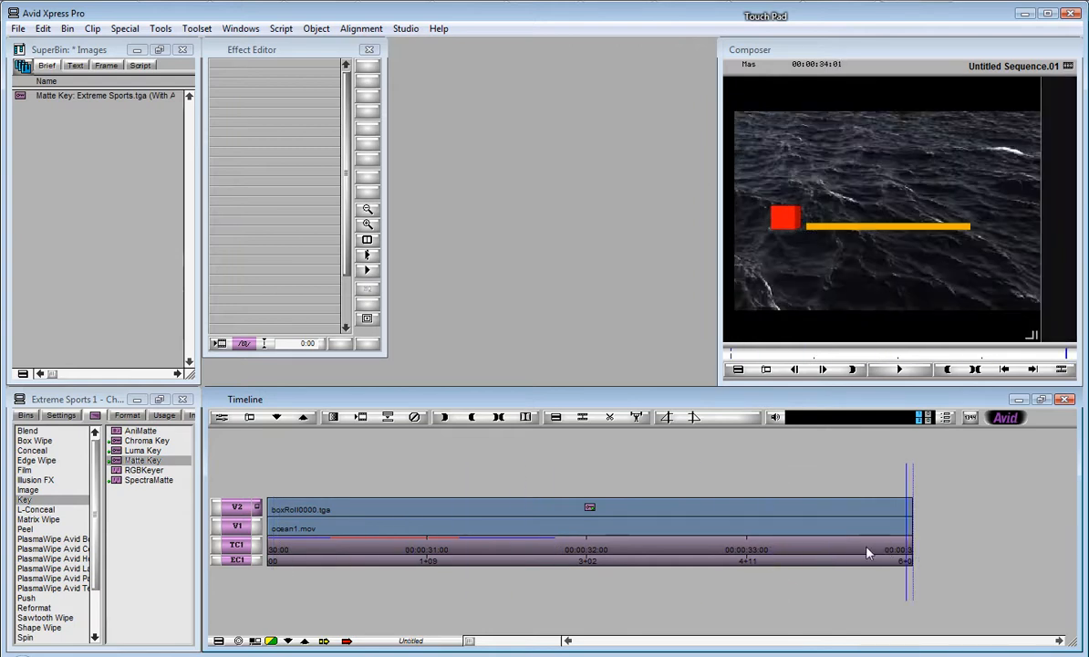
Step: Add a new video track and place the Matte Key: Extreme Sports.tga clip on V3 at the start of the sequence
right_click(296, 477)
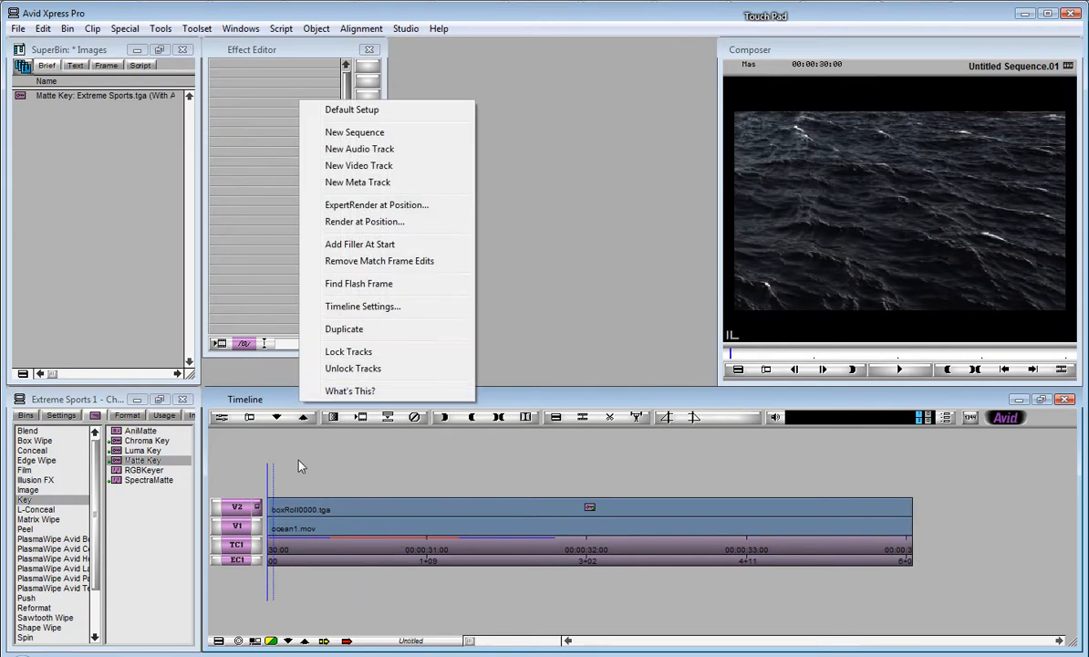
left_click(365, 165)
left_click(19, 97)
left_click_drag(19, 97, 278, 489)
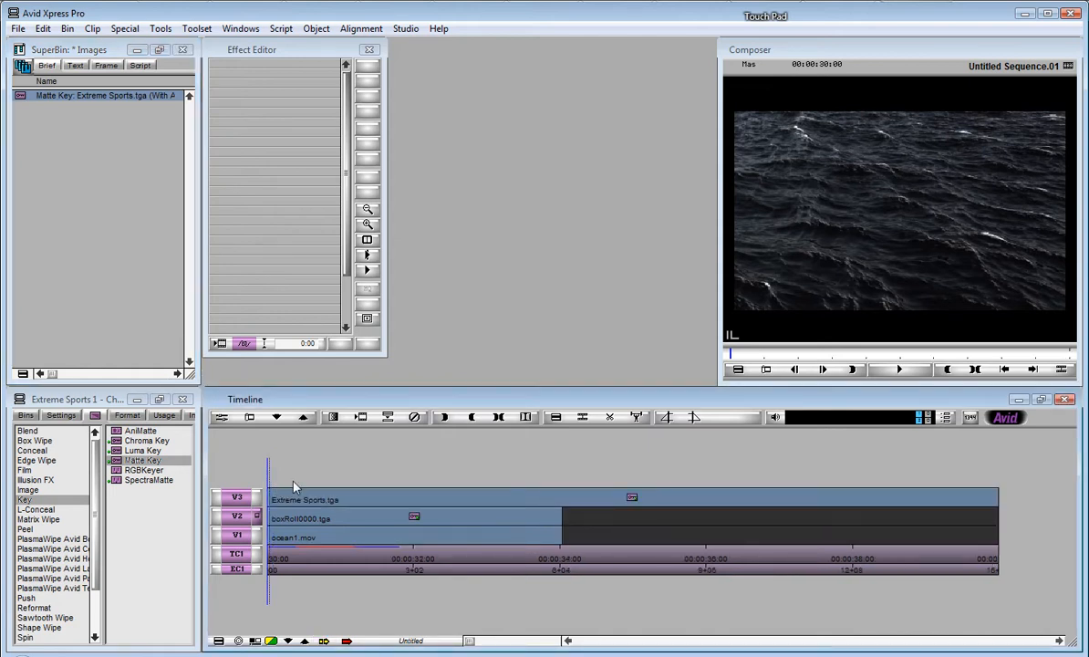
Step: Split the Extreme Sports.tga clip on V3 at 00:00:34:01, where boxRoll0000.tga ends, and delete the excess part
left_click_drag(583, 546, 560, 568)
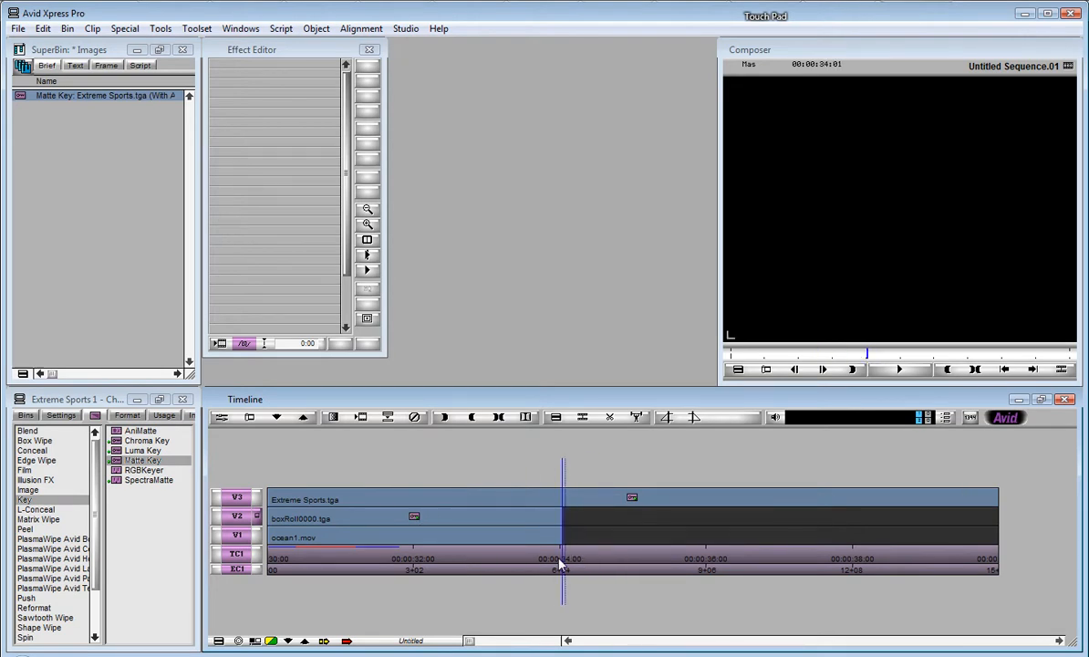
left_click(256, 499)
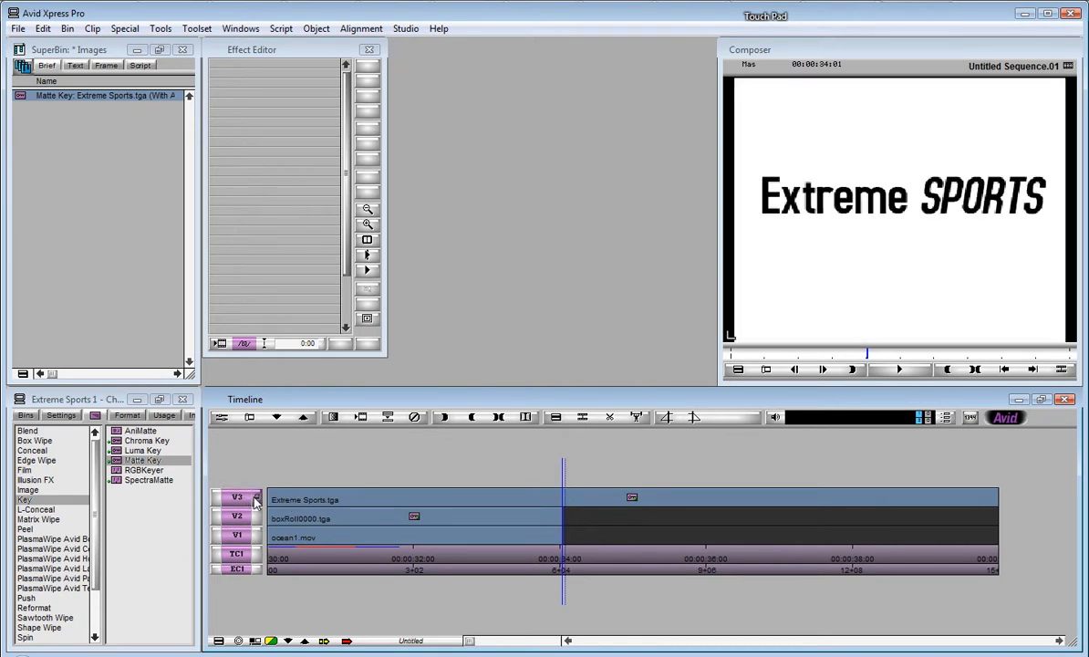
left_click(582, 416)
left_click(592, 501)
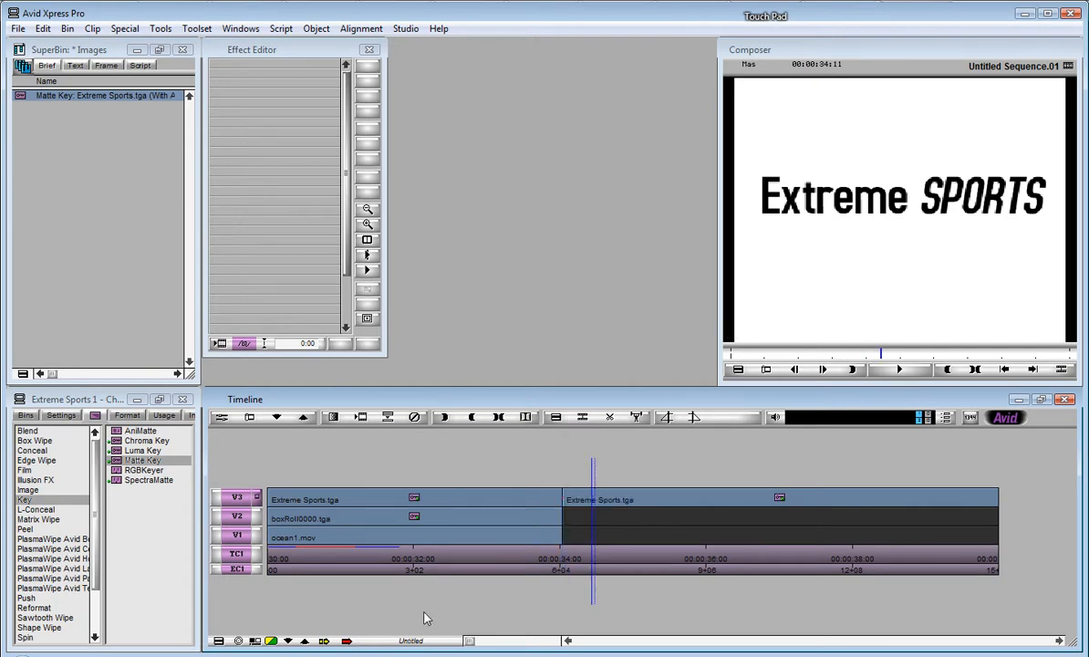
left_click(325, 642)
left_click(642, 500)
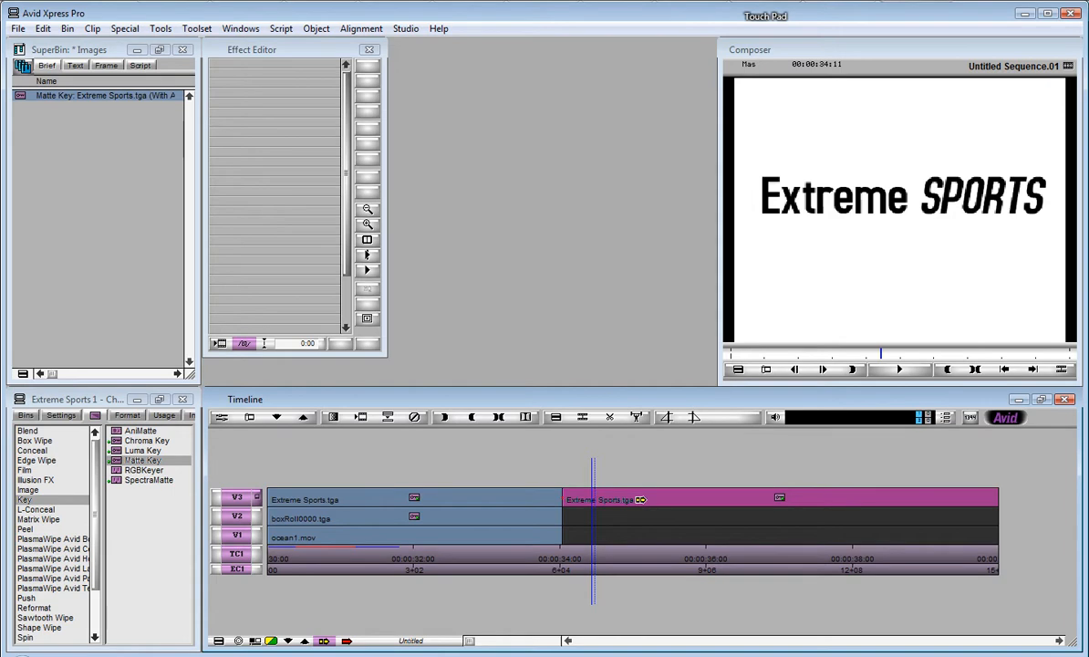
key("Delete")
Step: Apply the Key category's Matte Key effect to Extreme Sports.tga on V3 and turn on Swap Sources
left_click_drag(638, 558, 270, 571)
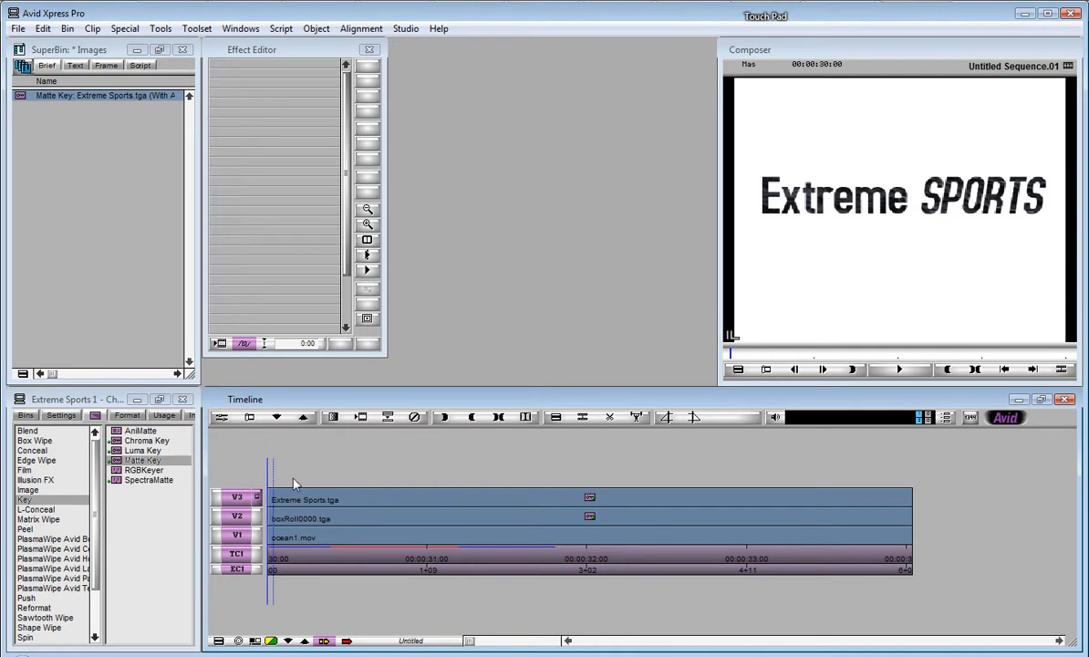
left_click(222, 416)
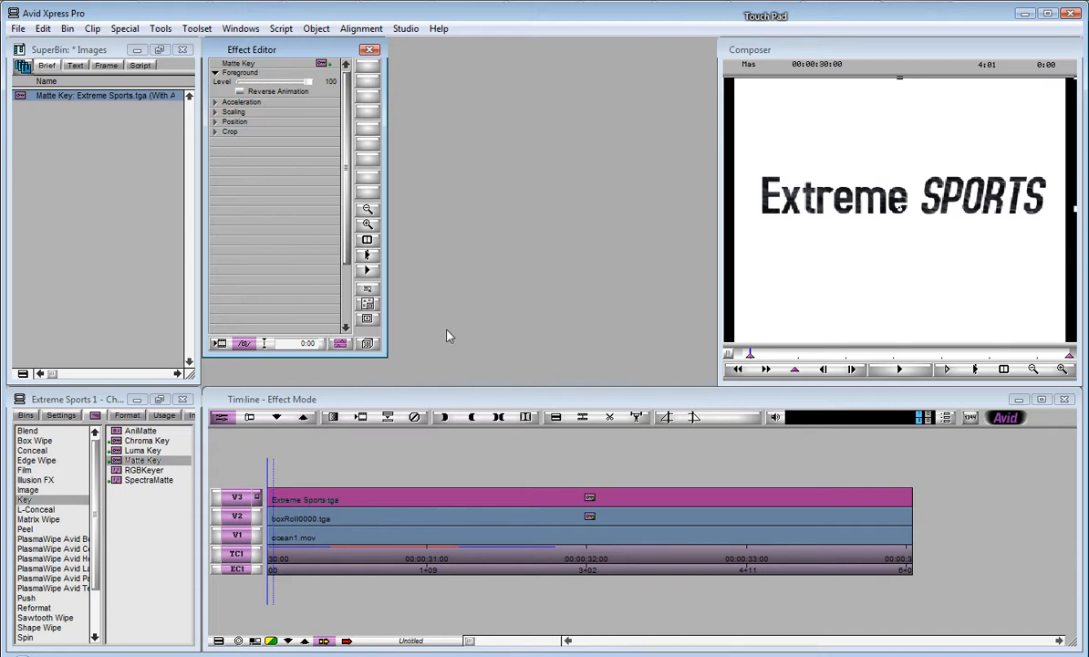
left_click(25, 415)
left_click(95, 415)
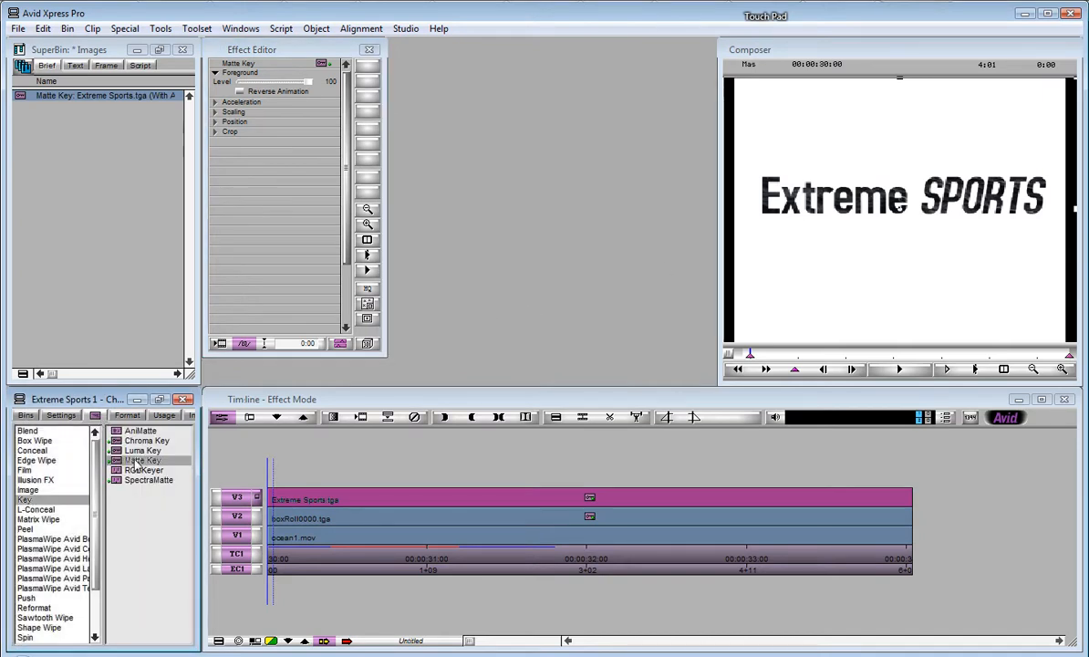
left_click(394, 499)
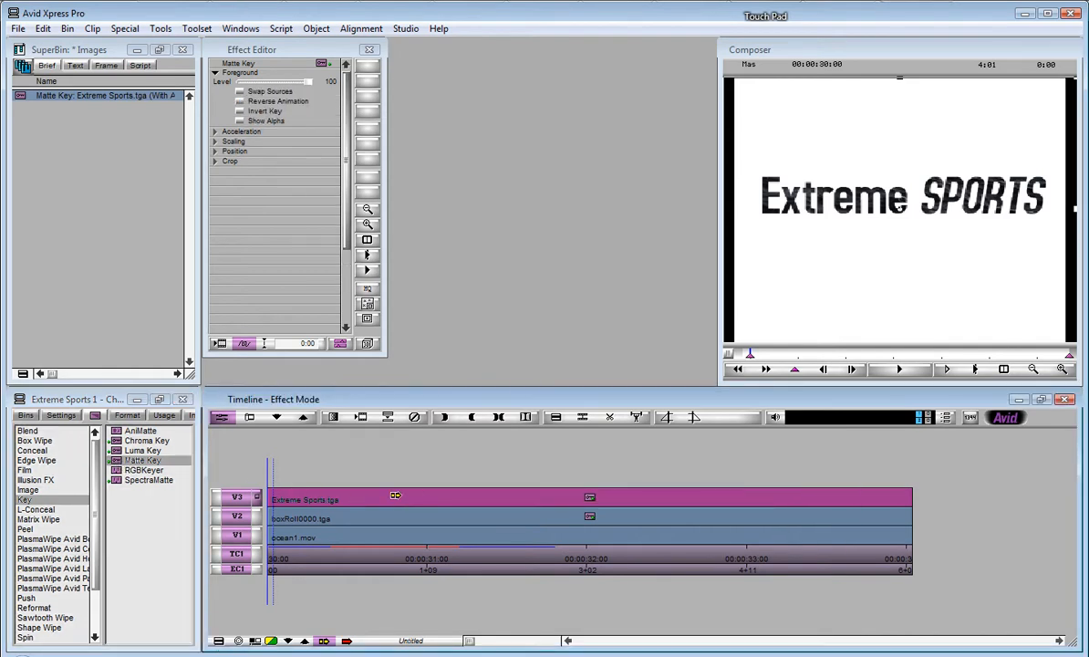
left_click(240, 92)
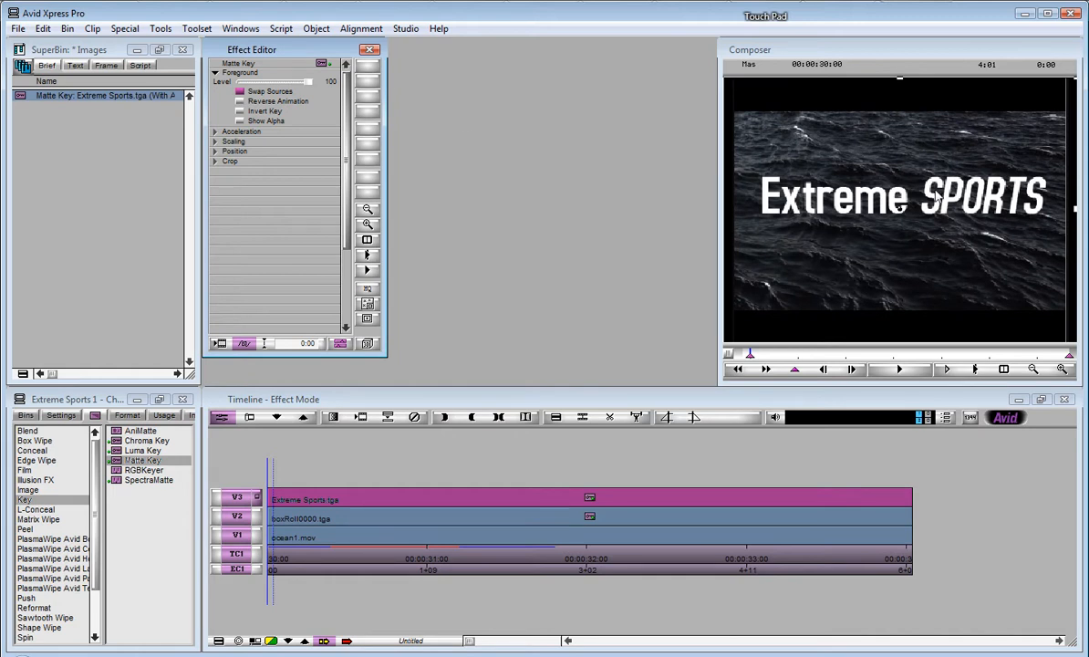
Step: Try scaling the Extreme Sports title to 136 at 00:00:33:05 and undo the scaling
left_click(319, 558)
left_click_drag(351, 560, 783, 565)
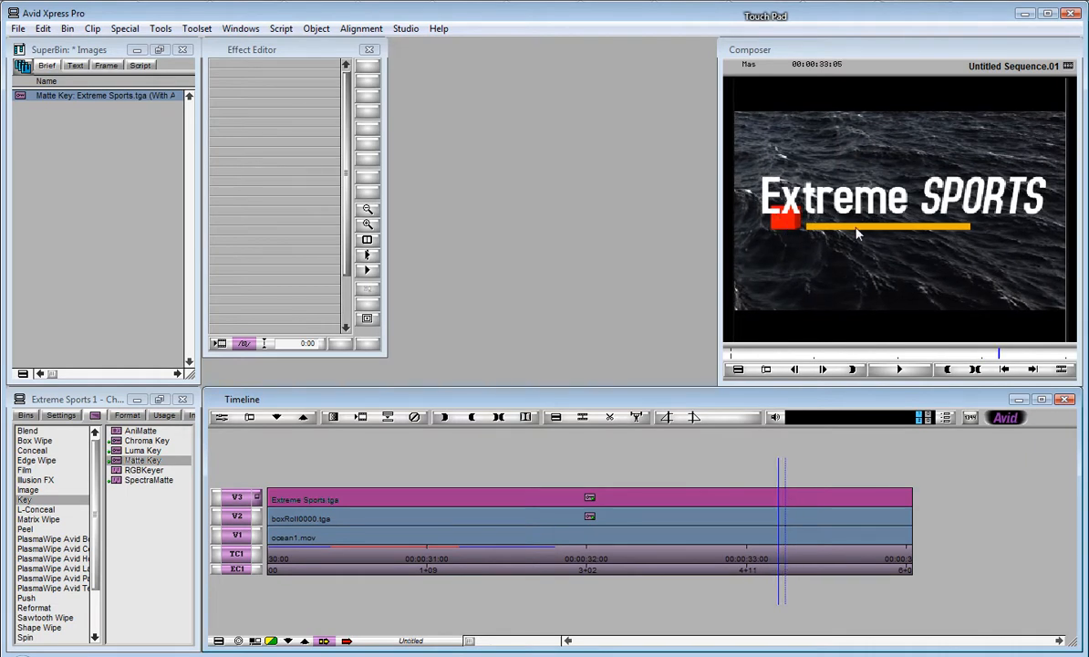
left_click(221, 417)
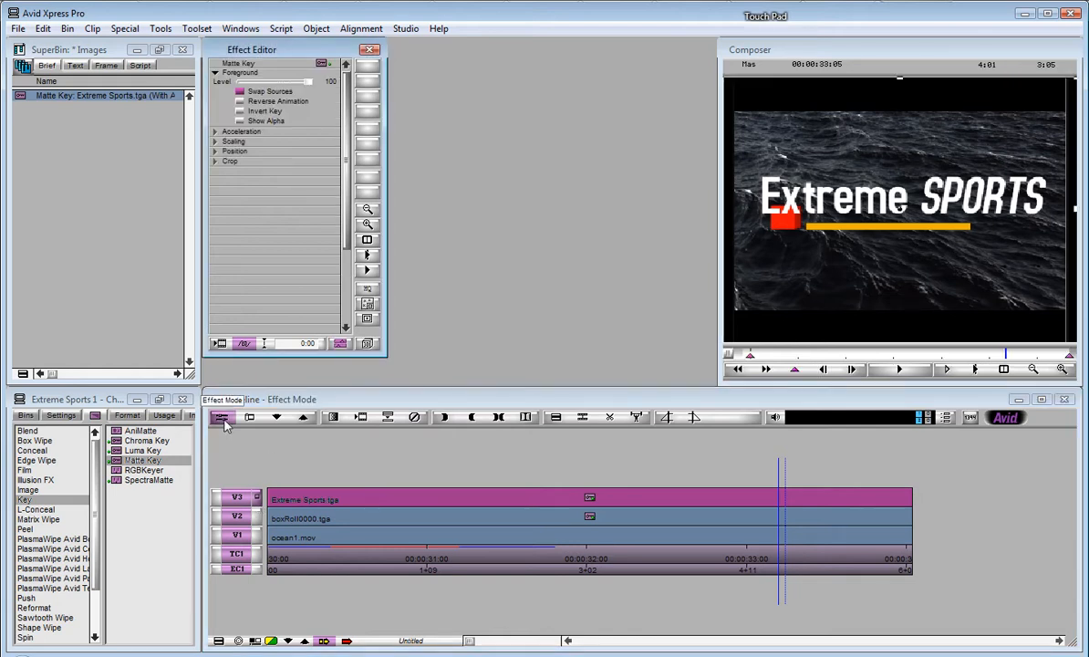
left_click(215, 141)
left_click_drag(258, 155, 265, 153)
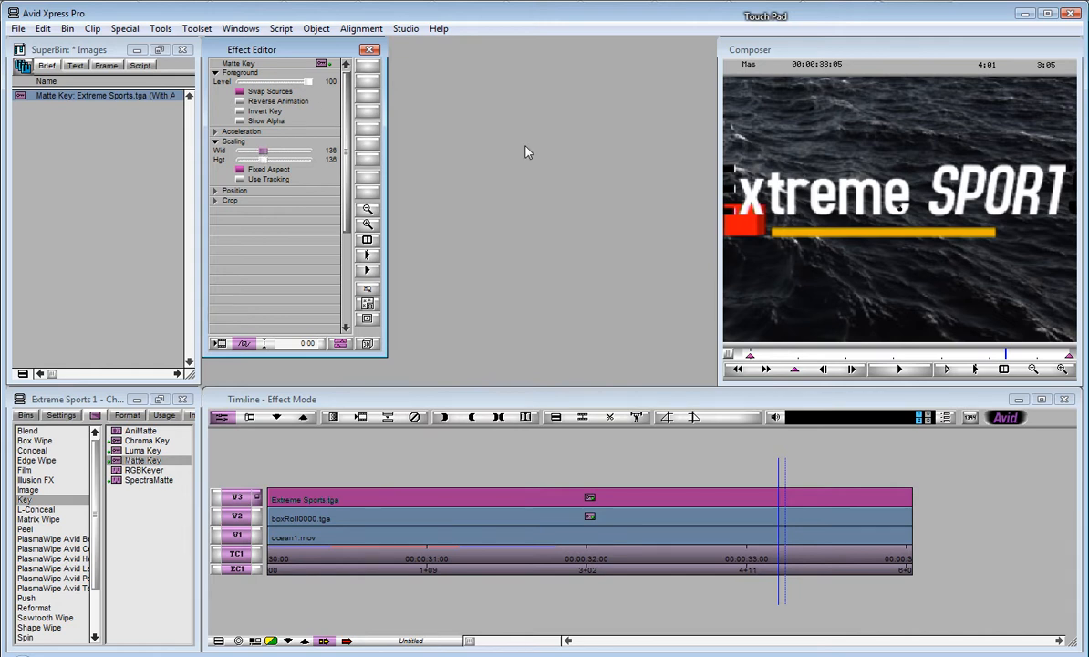
key("ctrl+z")
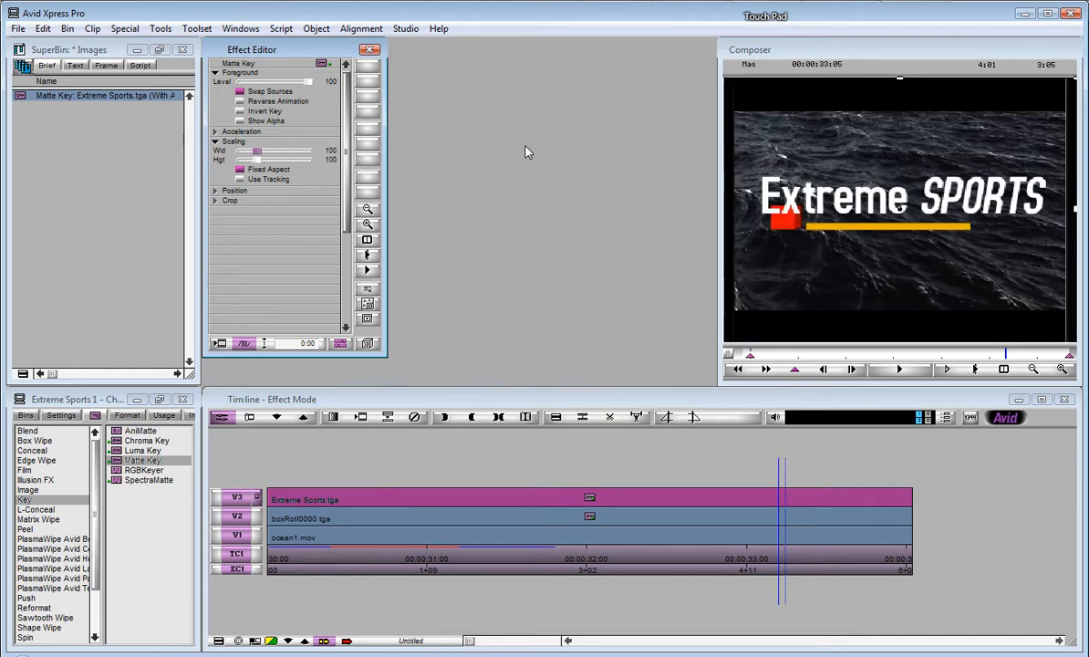
Step: Replace Swap Sources with Invert Key on the title's matte key and scale the title to 62 with fixed aspect
left_click(240, 91)
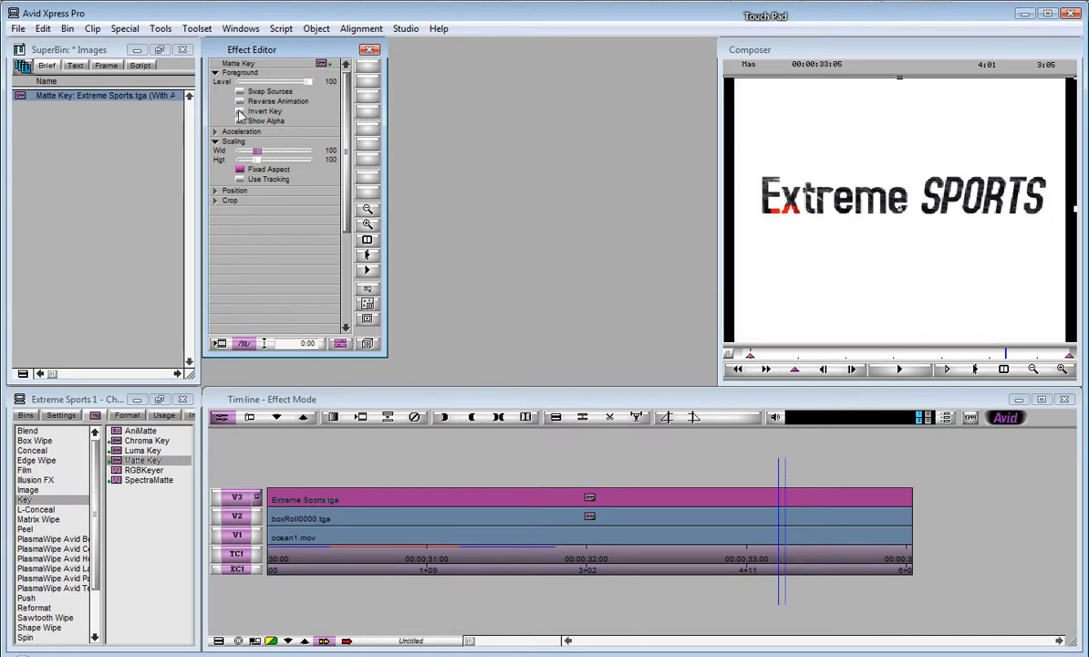
left_click(240, 112)
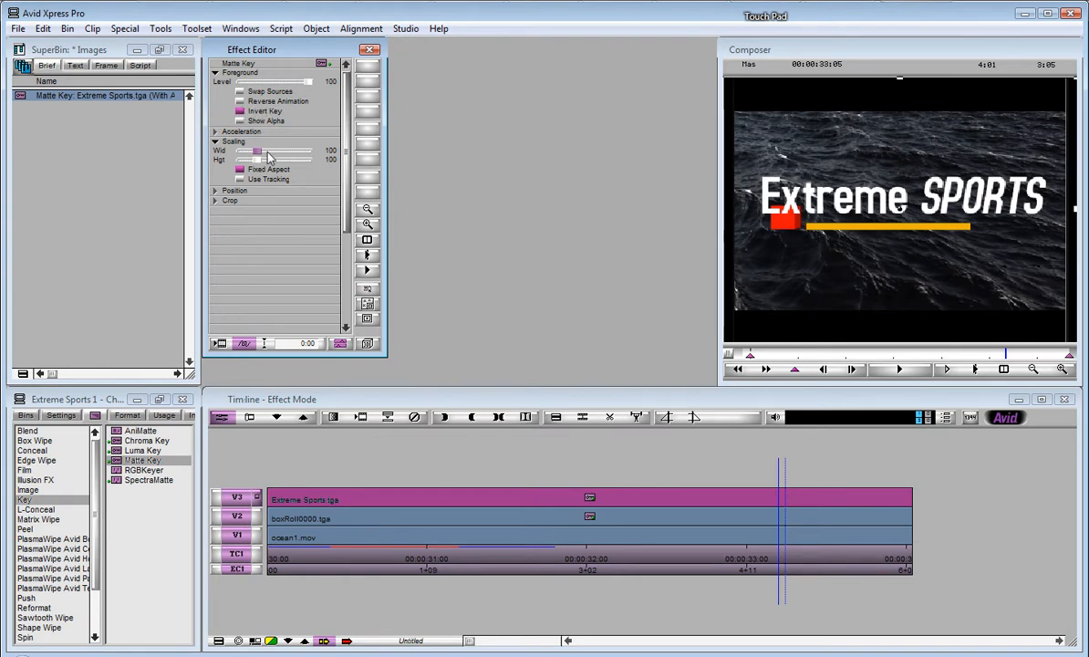
mouse_move(256, 151)
left_mouse_down()
mouse_move(268, 155)
mouse_move(256, 159)
left_mouse_up()
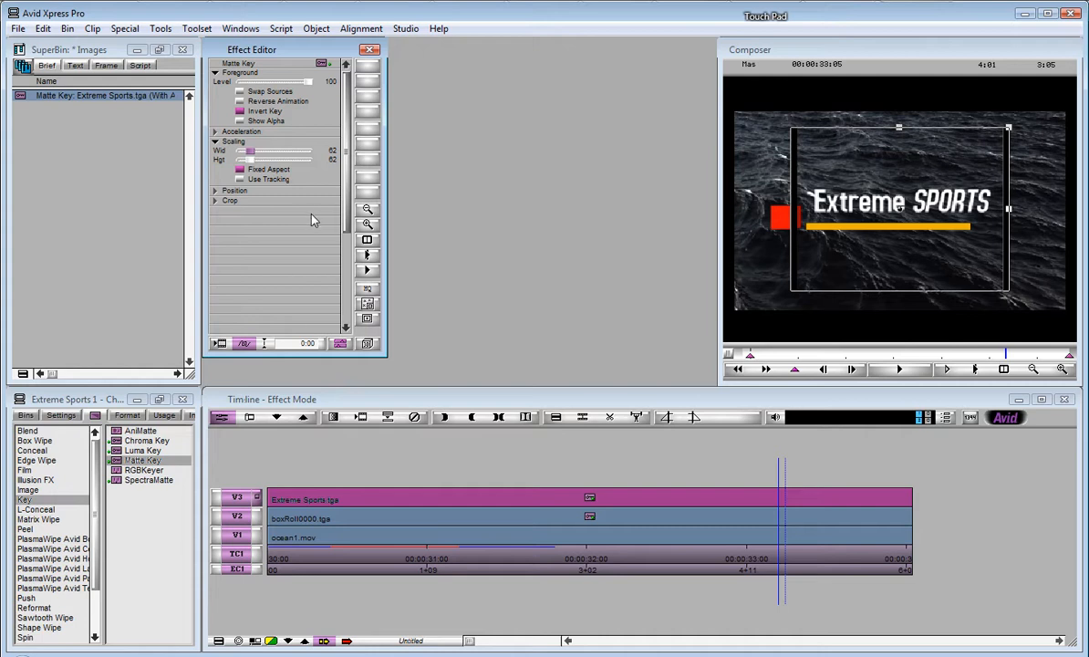
Step: Crop the title to T 176, B -231, L 77 and R -55, and set its position to H Pos -11, V Pos 11
left_click(216, 202)
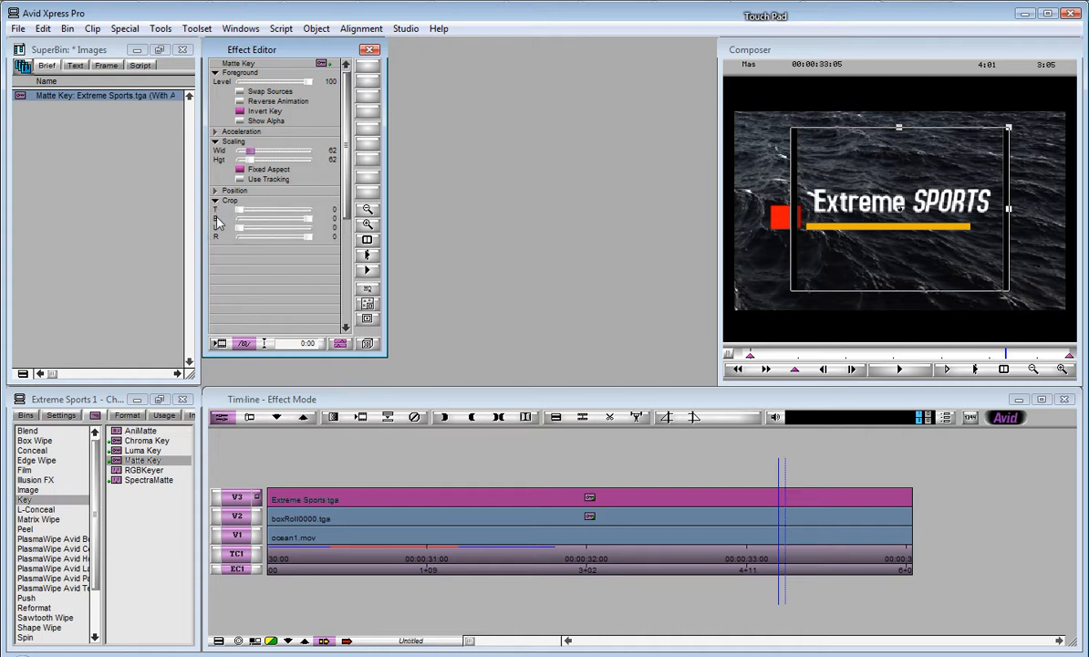
left_click_drag(241, 212, 306, 237)
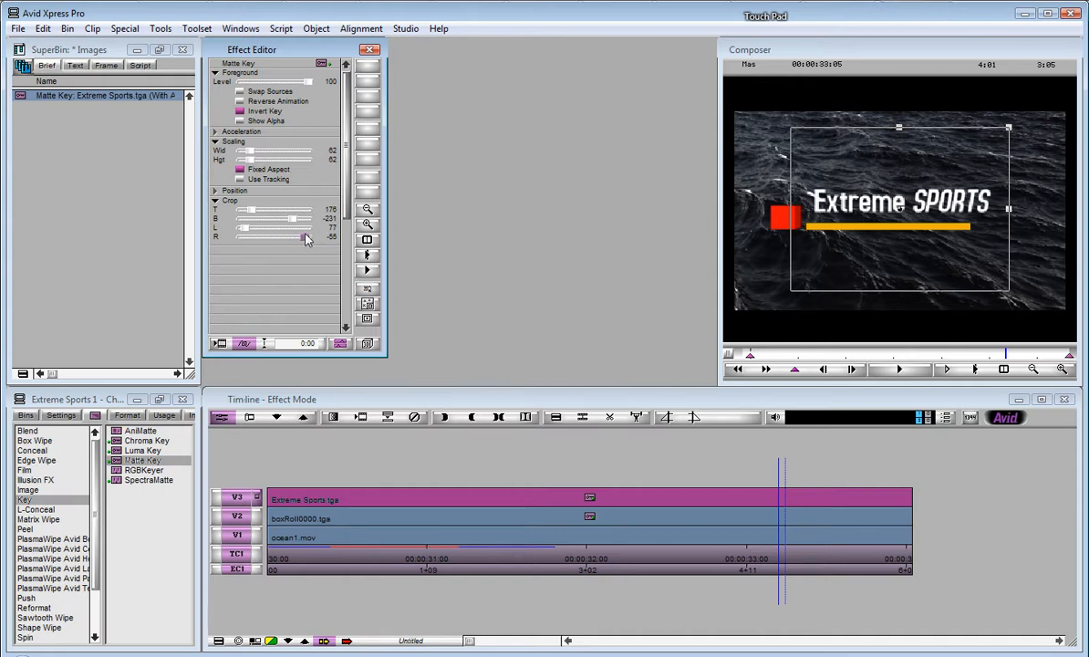
left_click(215, 190)
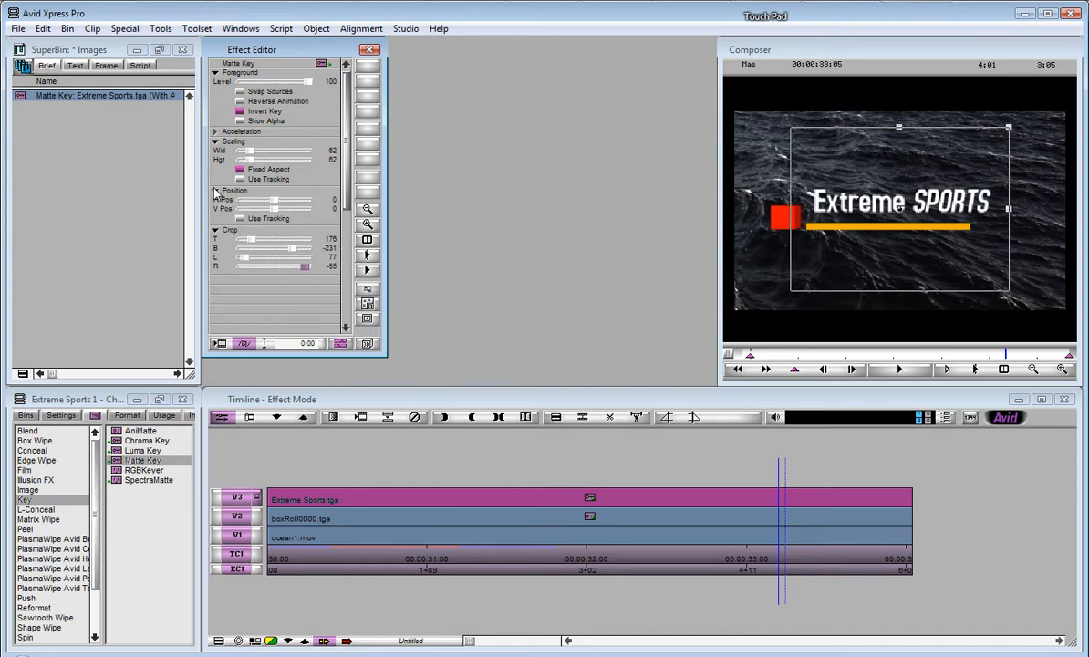
left_click_drag(274, 200, 273, 211)
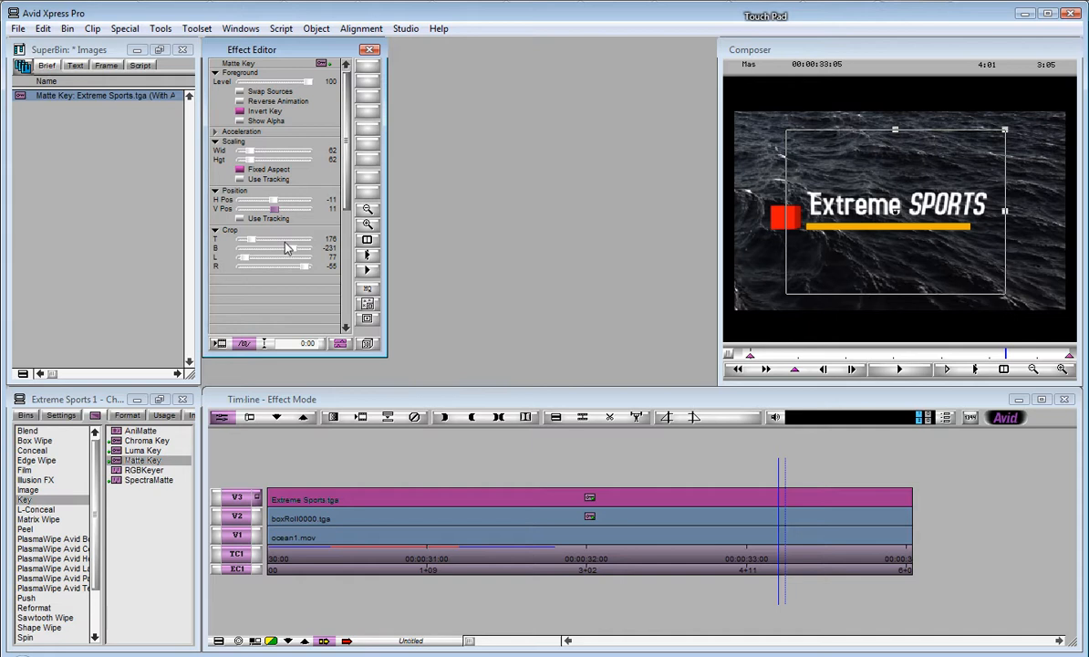
Step: Add an edit at 00:00:32:21 on track V3 only, with V1 and V2 deselected
left_click_drag(789, 558, 730, 560)
left_click_drag(720, 555, 727, 557)
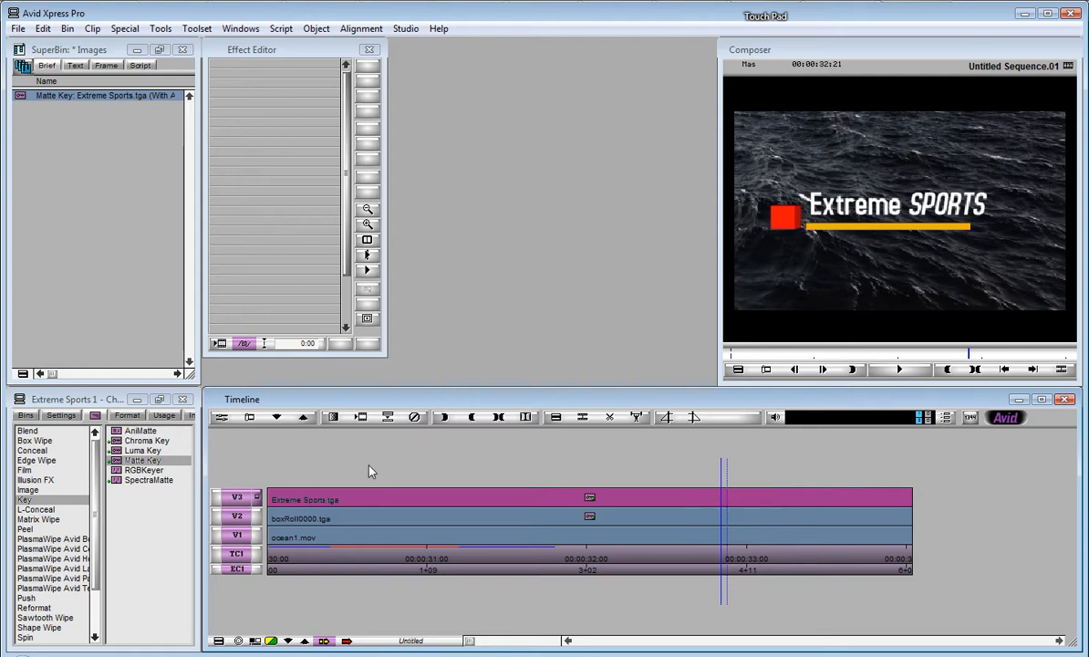
left_click(237, 515)
left_click(238, 533)
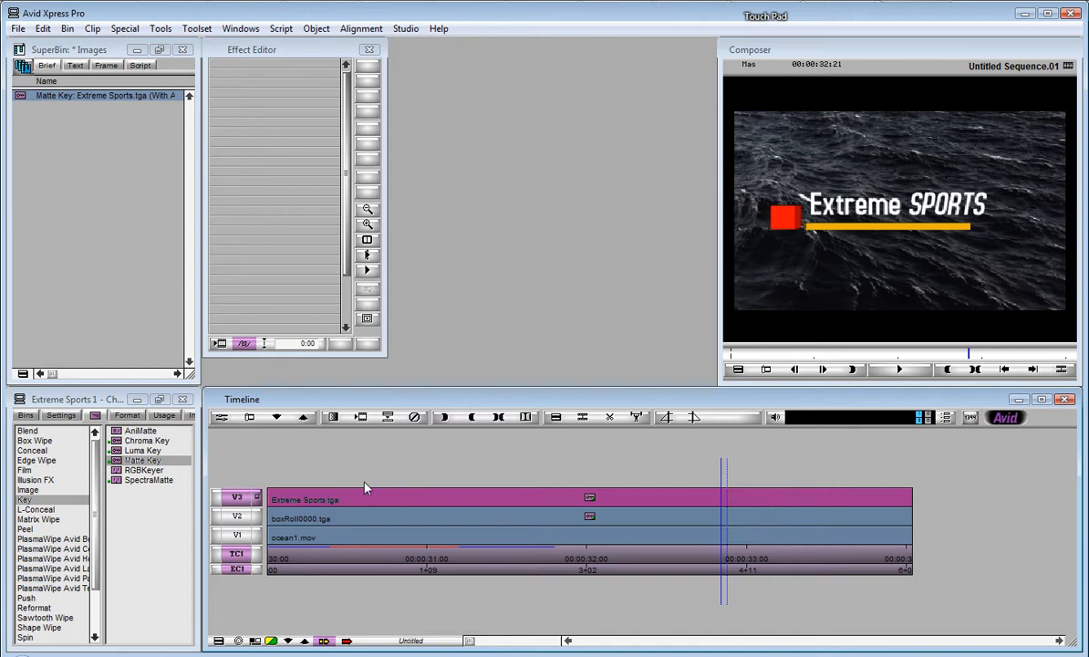
left_click(583, 419)
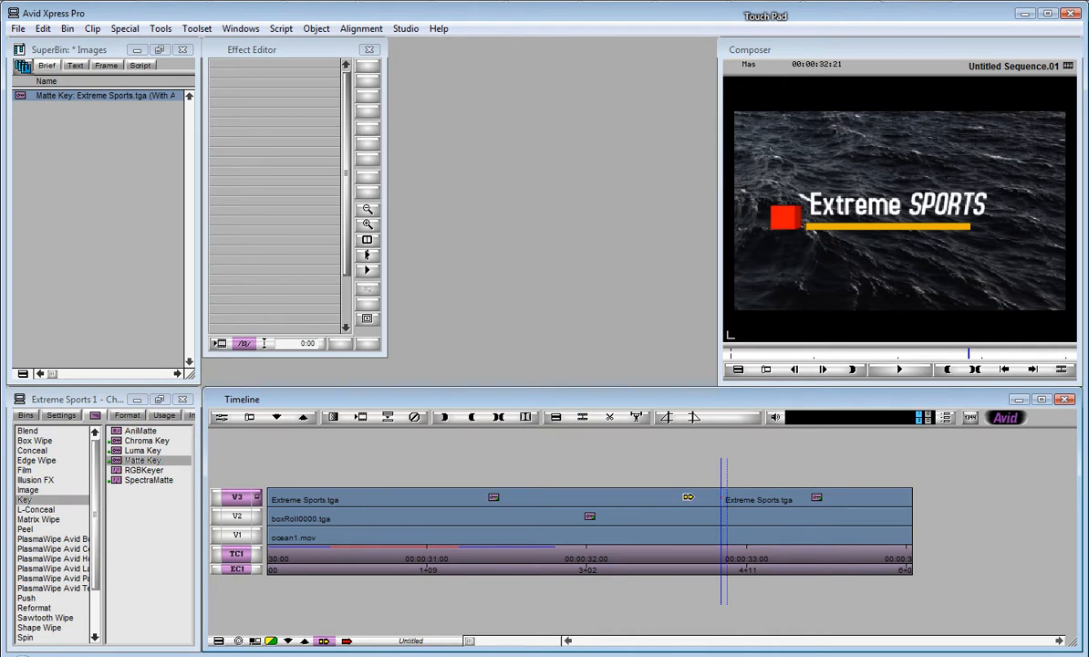
Step: Delete the part of Extreme Sports.tga before the new edit on V3, removing its key effect and its media
left_click(688, 497)
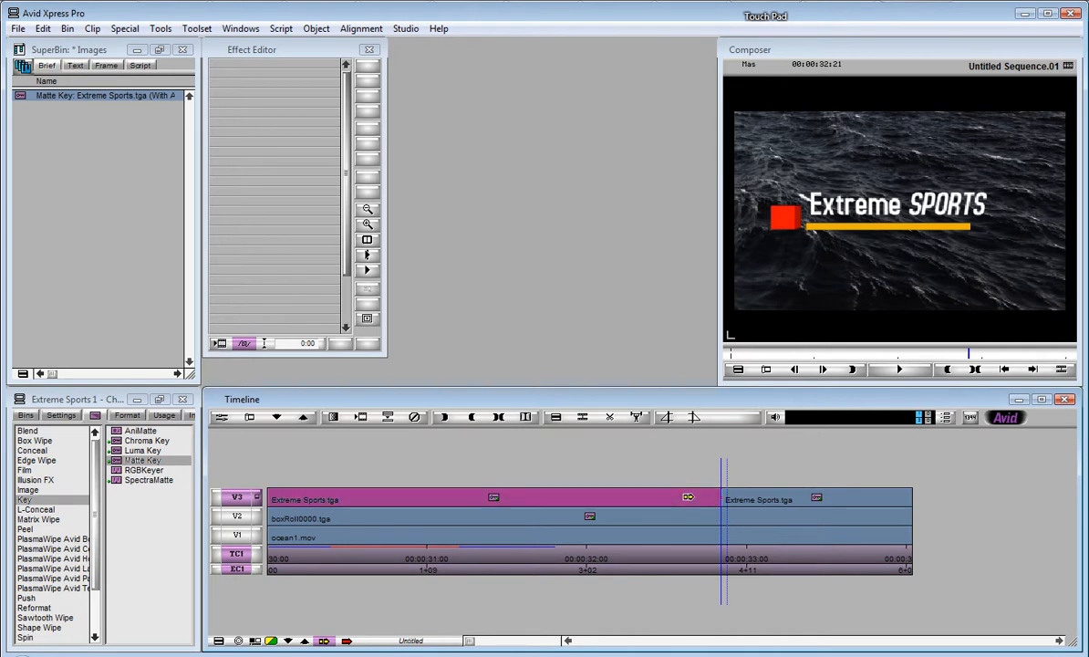
key("Delete")
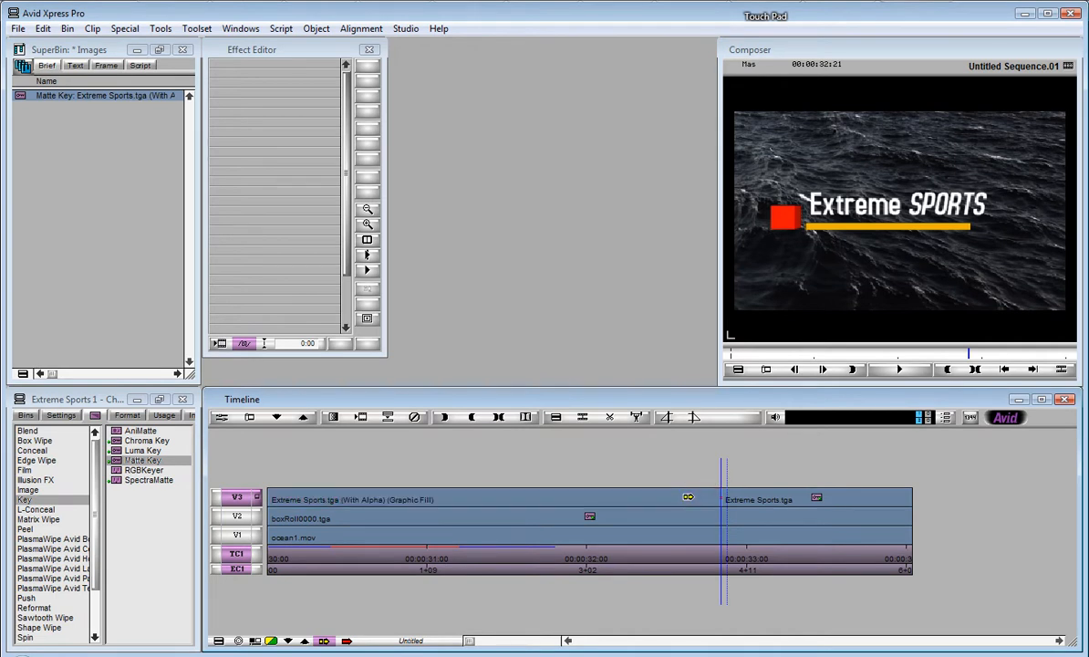
left_click(689, 497)
key("Delete")
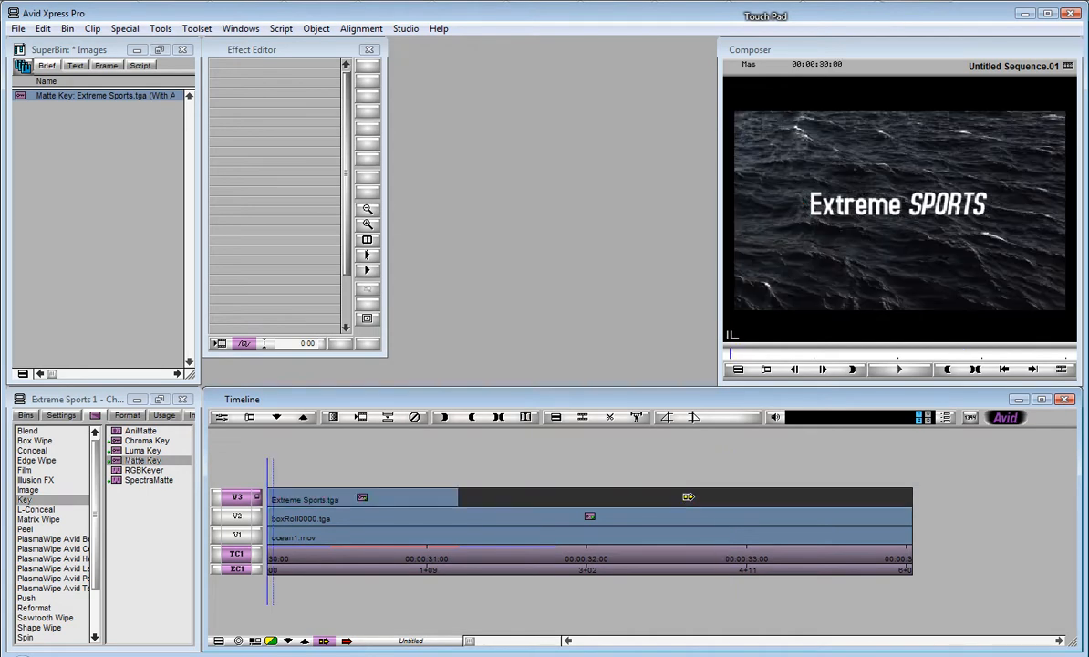
Step: Try to move the Extreme Sports.tga segment further along V3 in the yellow segment mode
left_click_drag(417, 494, 737, 501)
left_click_drag(412, 502, 795, 497)
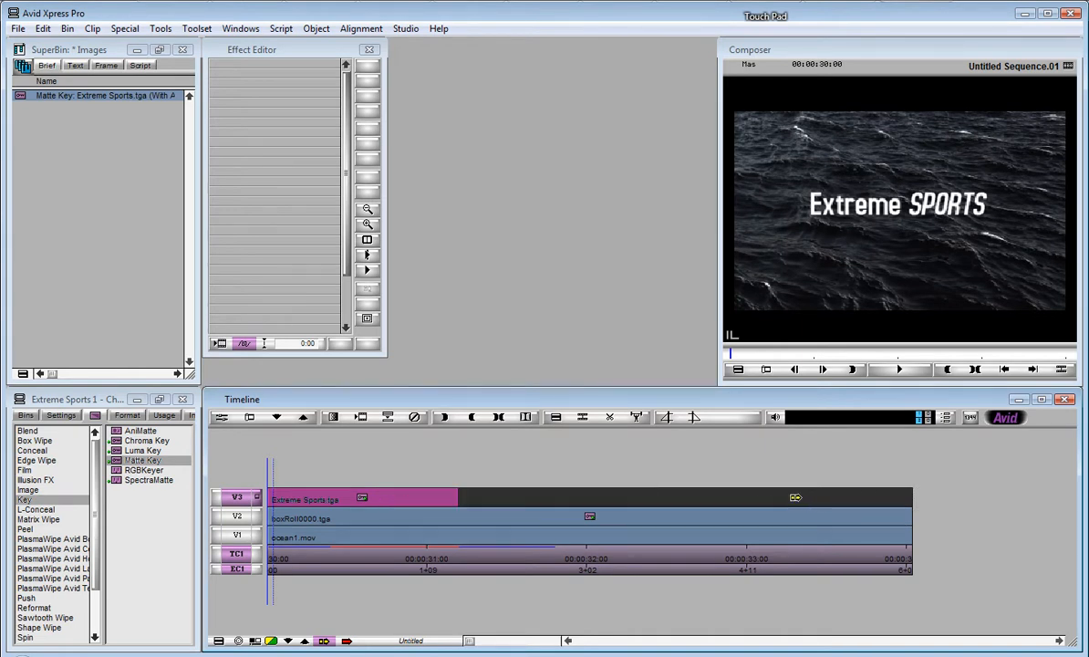
left_click(324, 642)
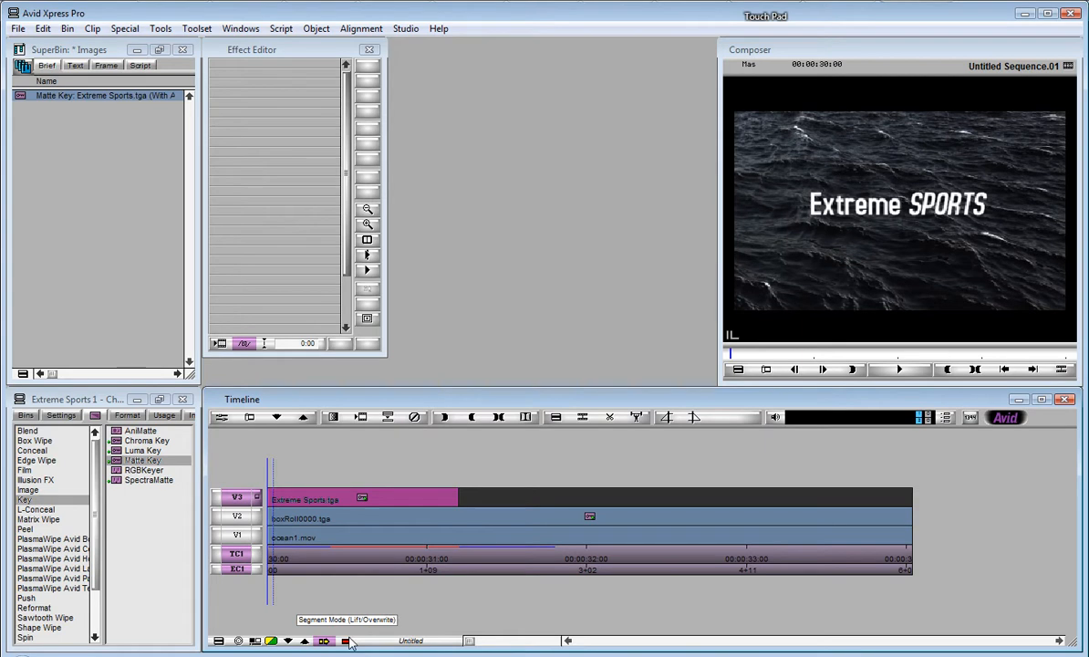
Step: Switch to Segment Mode (Lift/Overwrite) and move the Extreme Sports.tga segment one clip length further along V3
left_click(346, 642)
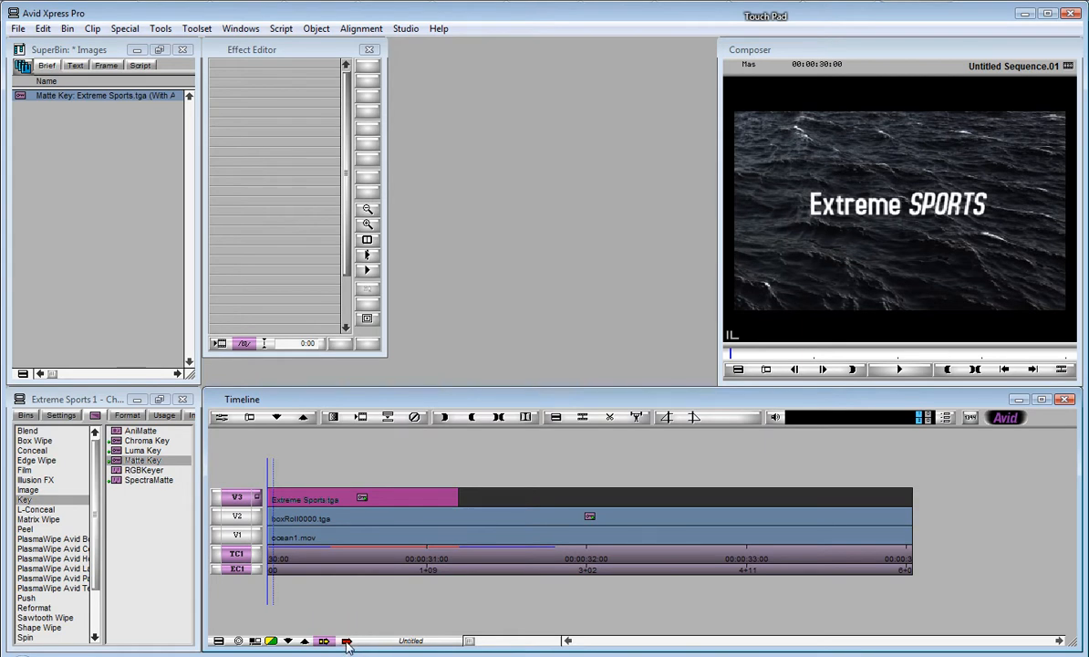
left_click_drag(318, 500, 635, 500)
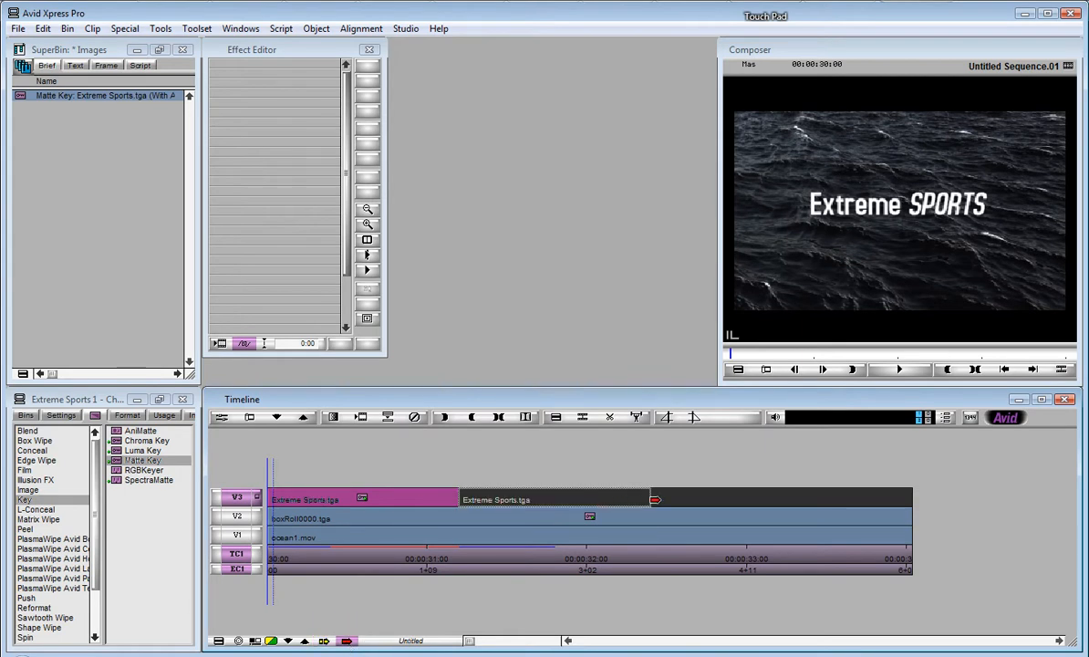
left_click_drag(773, 498, 749, 508)
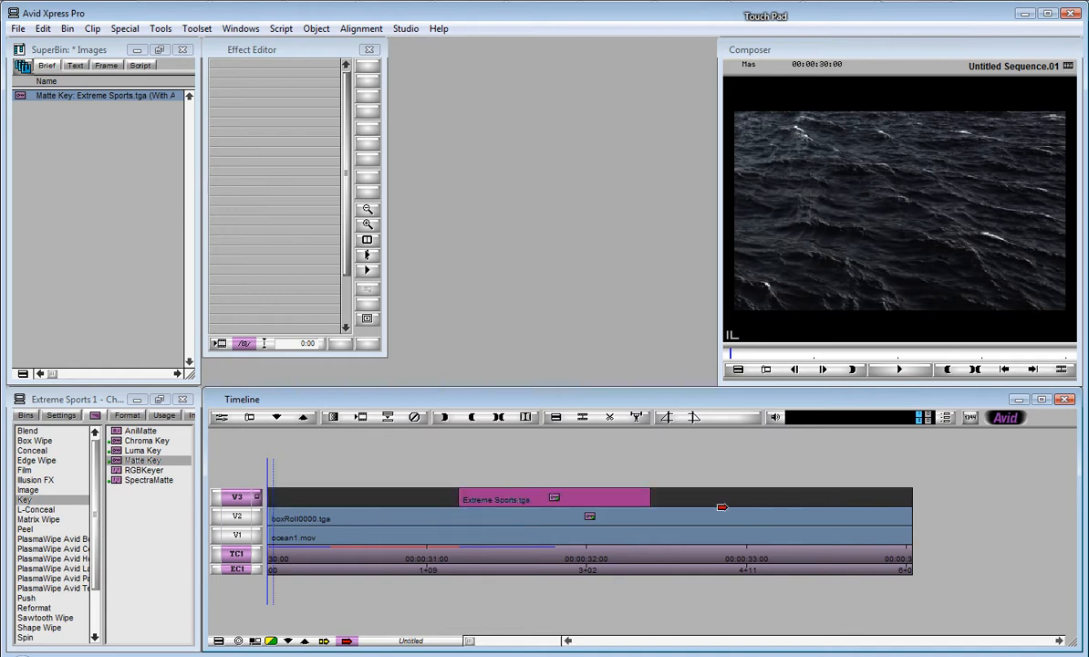
left_click(423, 499)
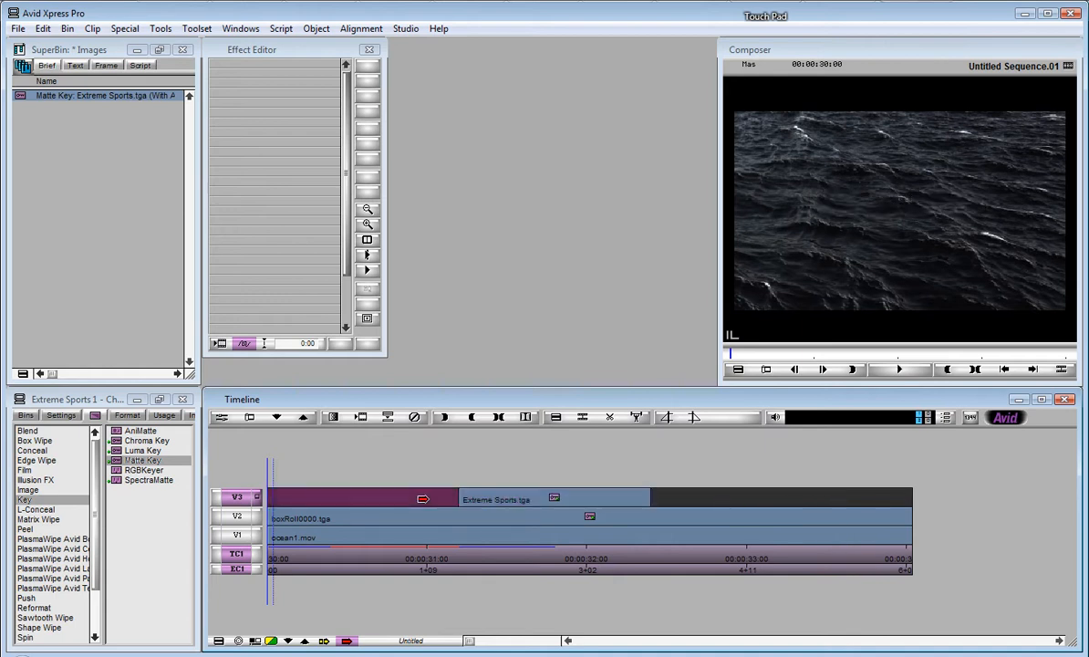
left_click(710, 499)
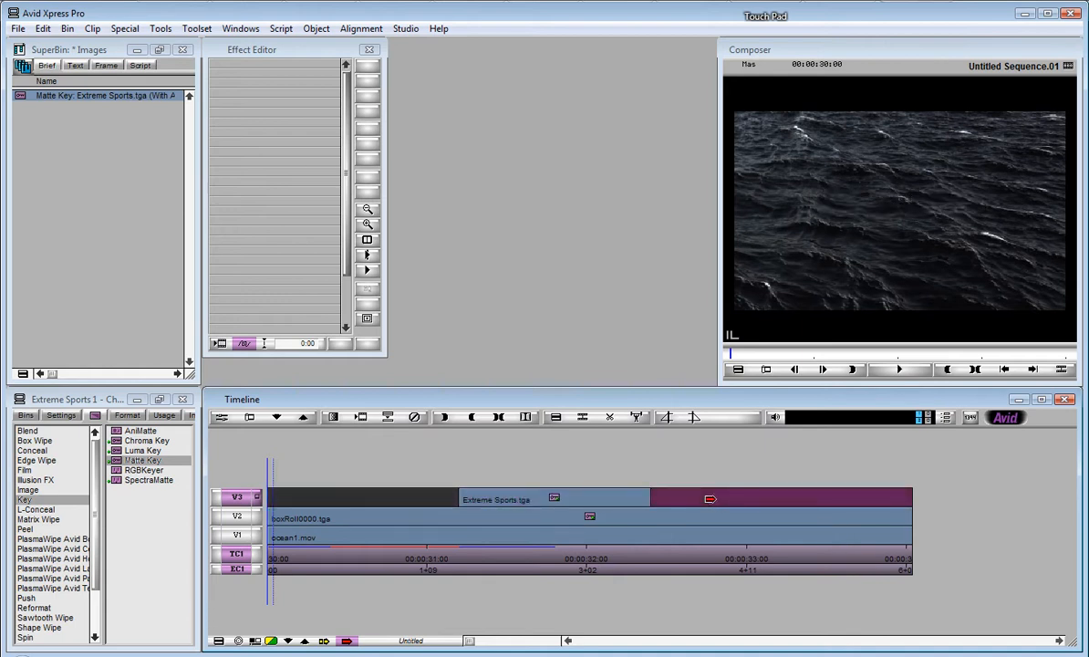
Step: Move the Extreme Sports.tga segment on V3 to start at 00:00:32:10 and leave segment mode
left_click(652, 474)
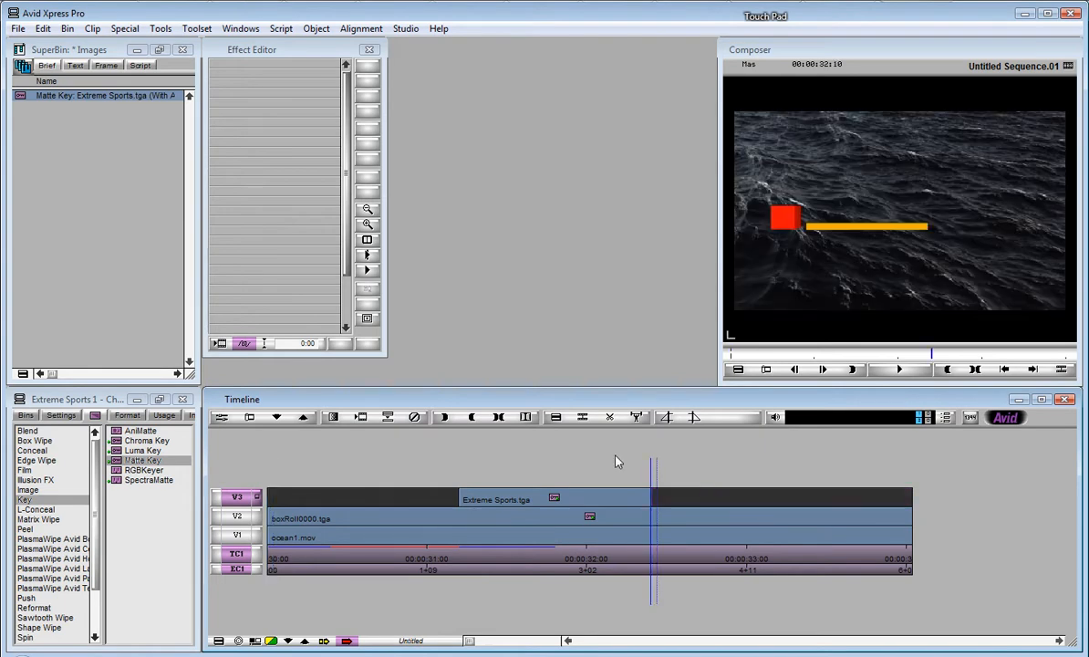
left_click_drag(517, 499, 753, 498)
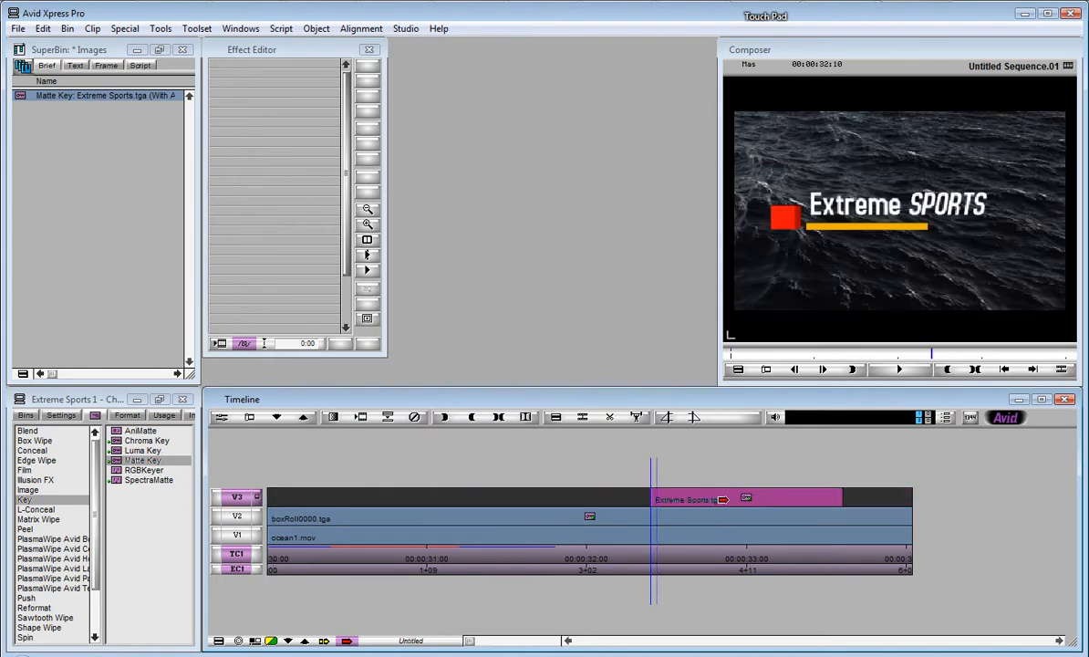
left_click(484, 602)
Step: Apply the Film Fade effect from the Film category to the start of Extreme Sports.tga on V3
left_click_drag(675, 559, 654, 577)
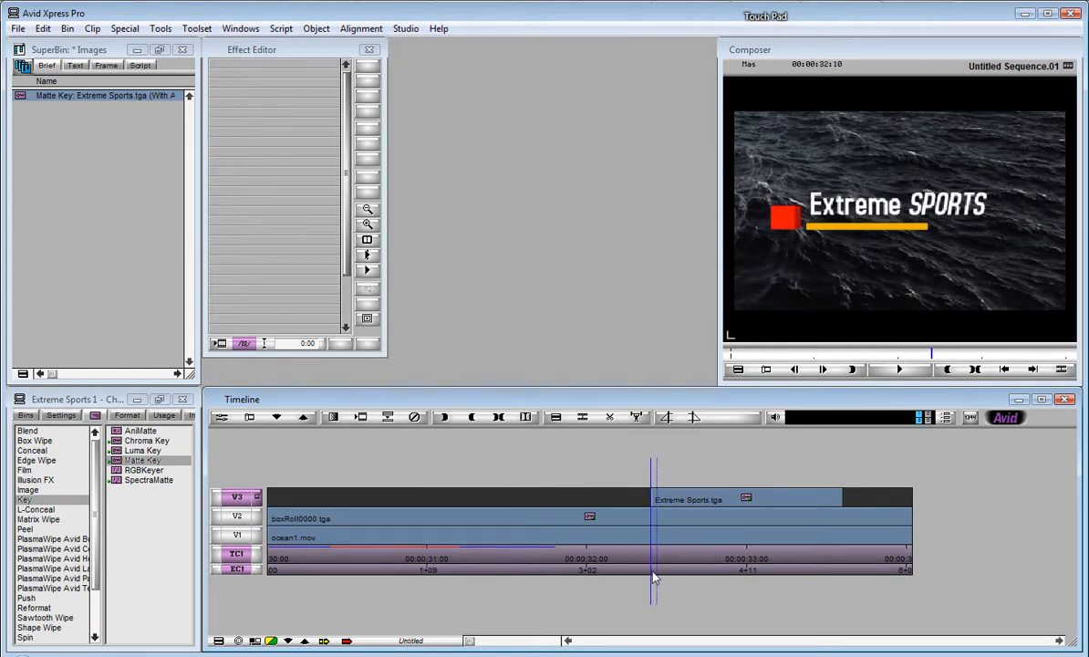
left_click(673, 498)
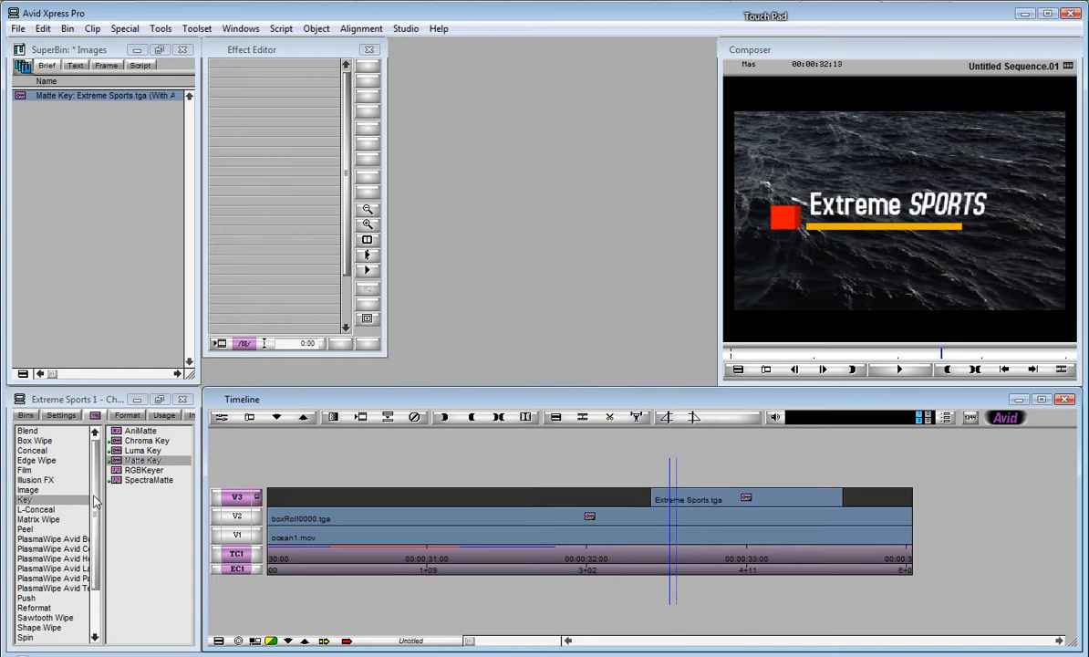
left_click(27, 470)
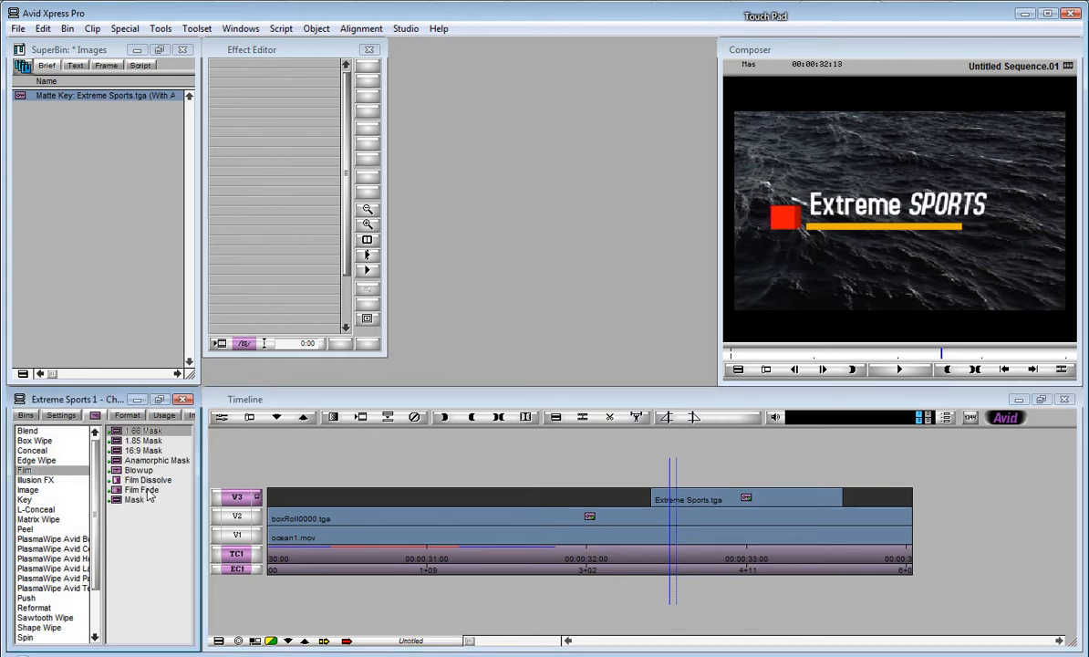
left_click_drag(137, 490, 671, 505)
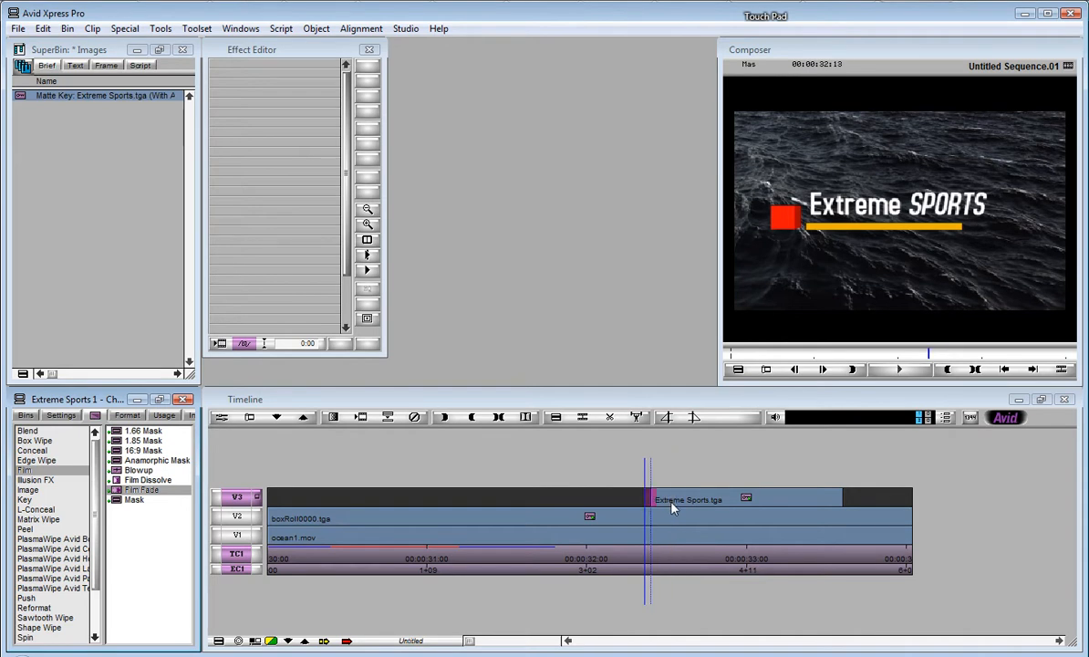
Step: Return to the sequence start and add two new audio tracks, A1 and A2
left_click_drag(604, 556, 269, 565)
right_click(310, 470)
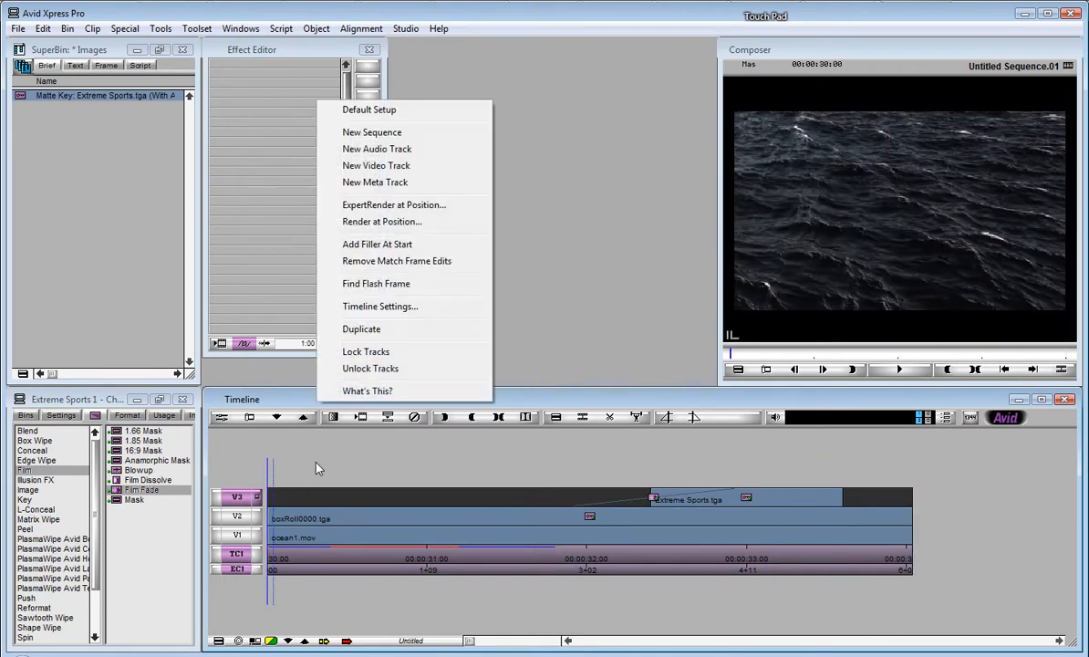
left_click(360, 151)
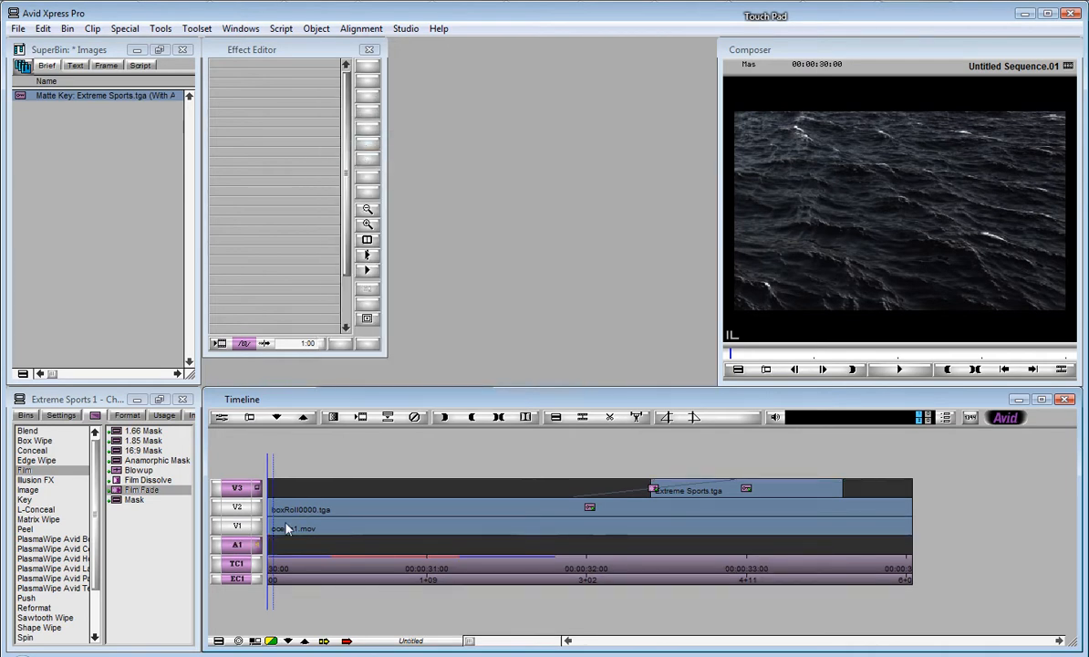
right_click(320, 463)
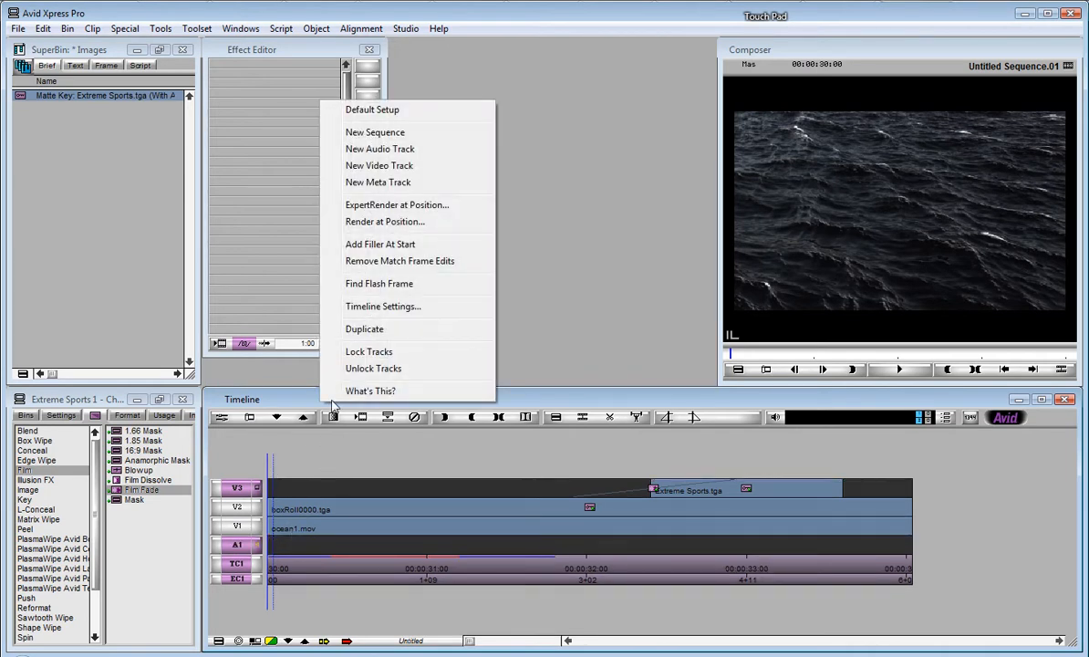
left_click(372, 149)
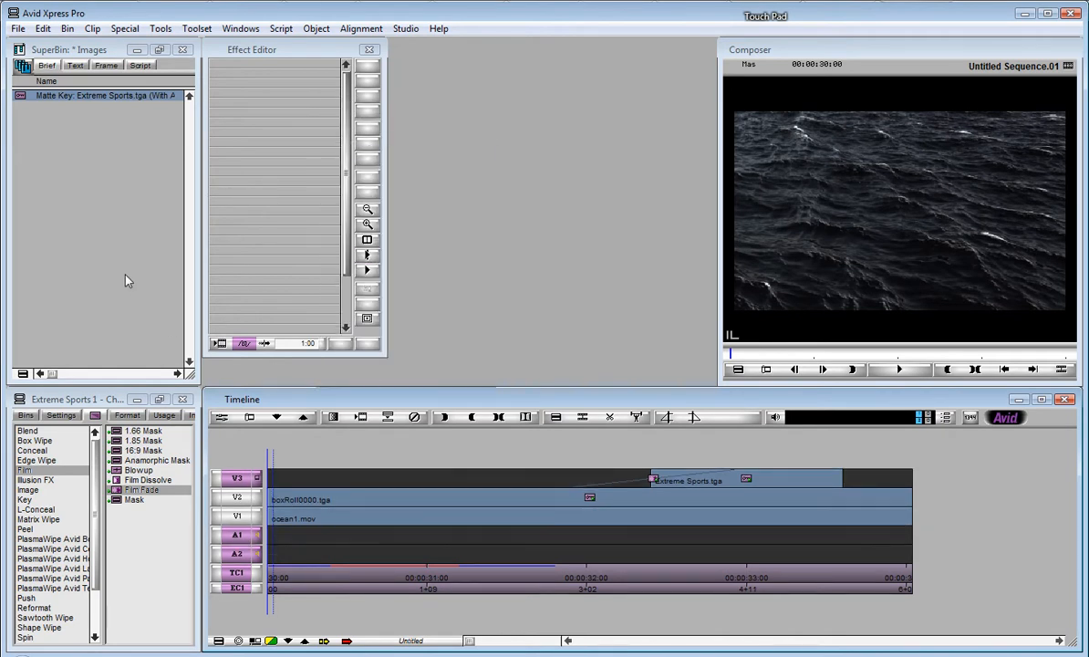
Step: Open the Audio bin and insert aaCry.mp3 on tracks A1 and A2 at the sequence start
left_click(25, 415)
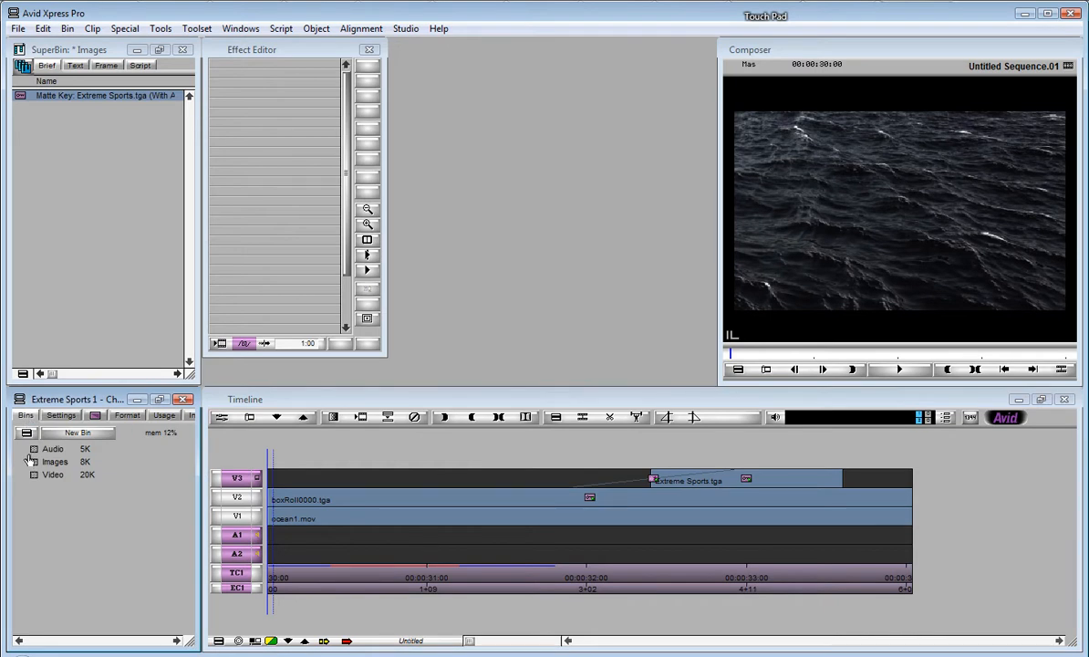
double_click(32, 449)
left_click_drag(31, 96, 287, 548)
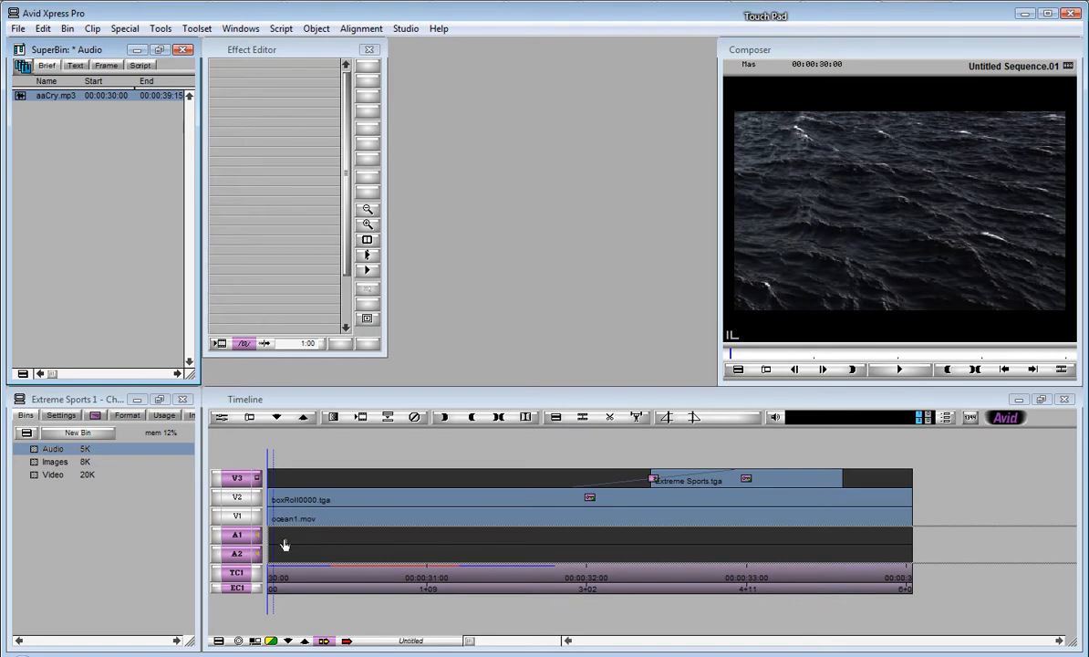
left_click_drag(284, 549, 280, 552)
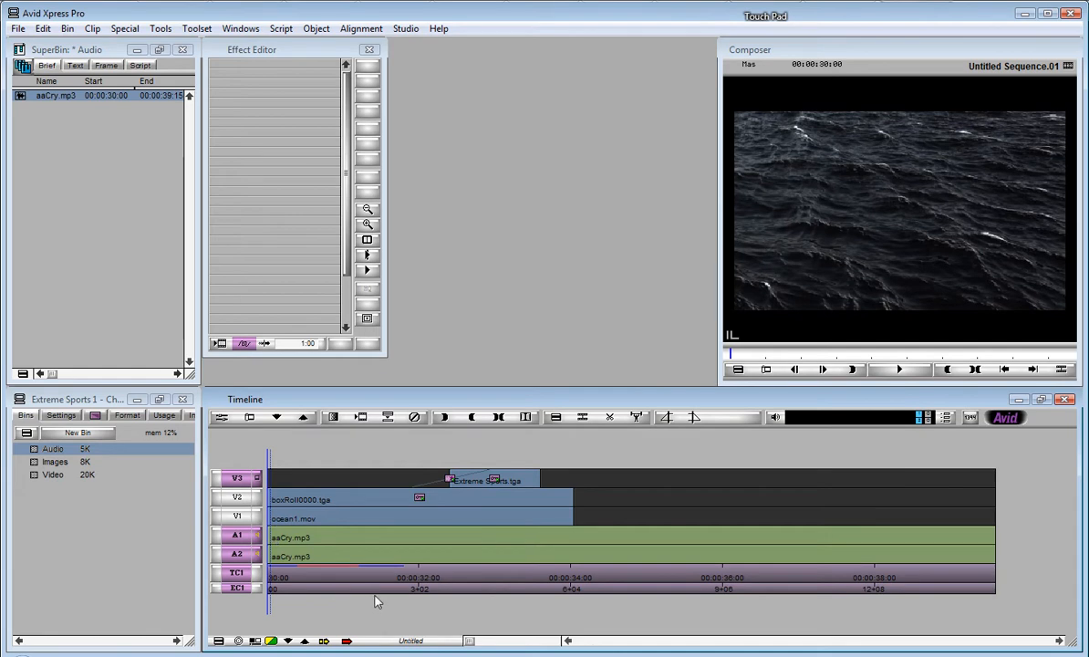
Step: Add an edit to aaCry.mp3 on A1 and A2 at 00:00:34:01, where the video ends, with V3 deselected
left_click_drag(288, 584, 572, 587)
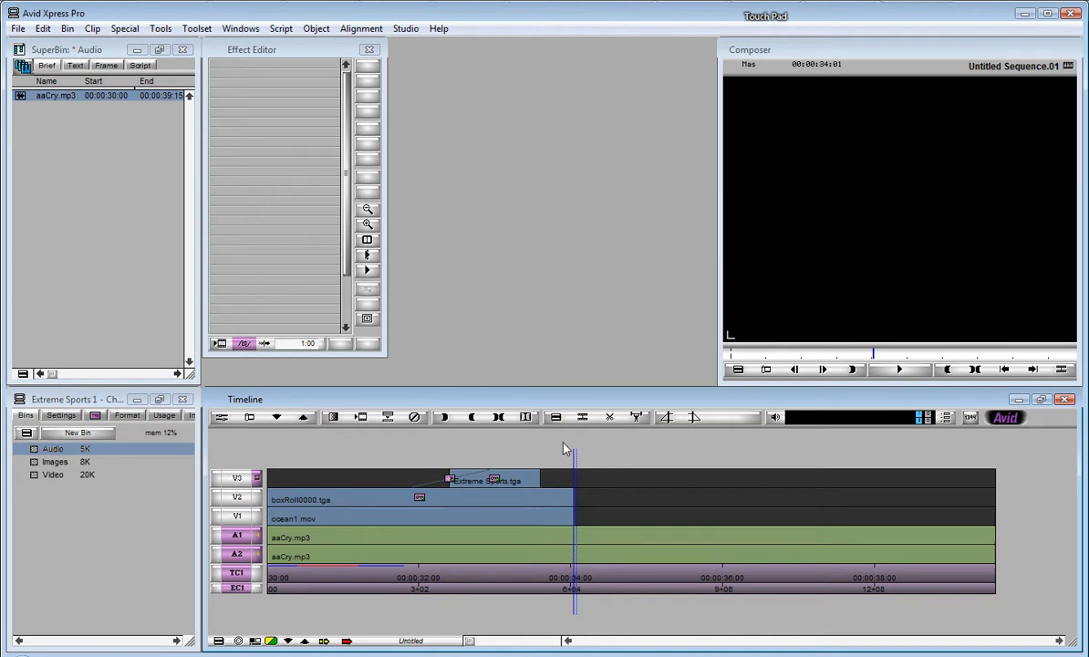
left_click(583, 417)
left_click(622, 538)
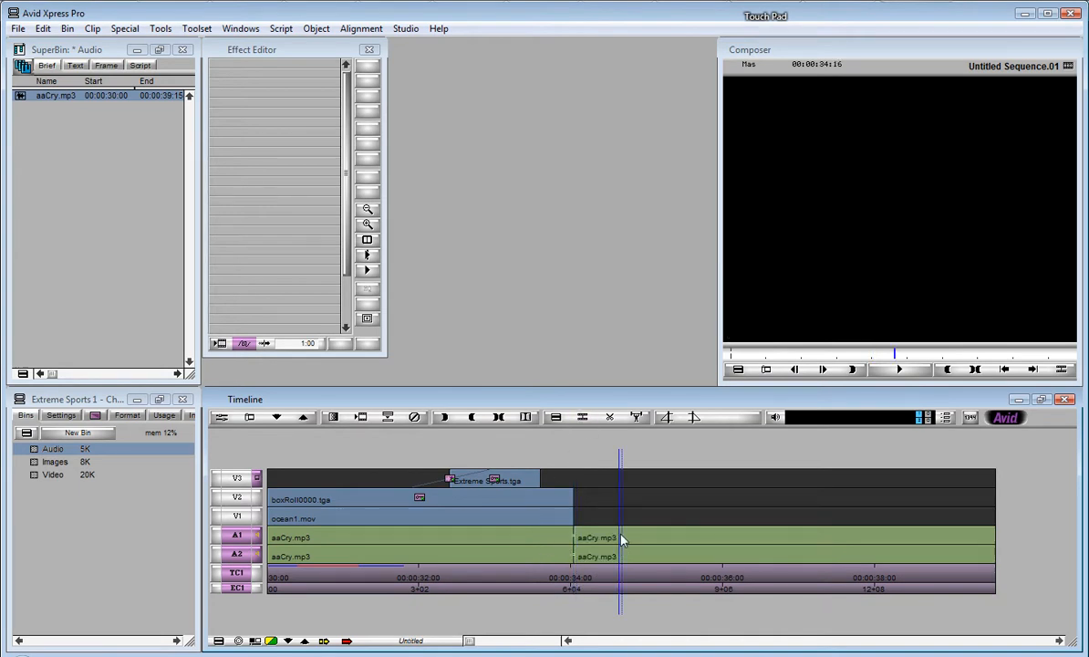
Step: Delete the parts of aaCry.mp3 after the new edit on tracks A1 and A2
left_click(324, 640)
left_click(667, 539)
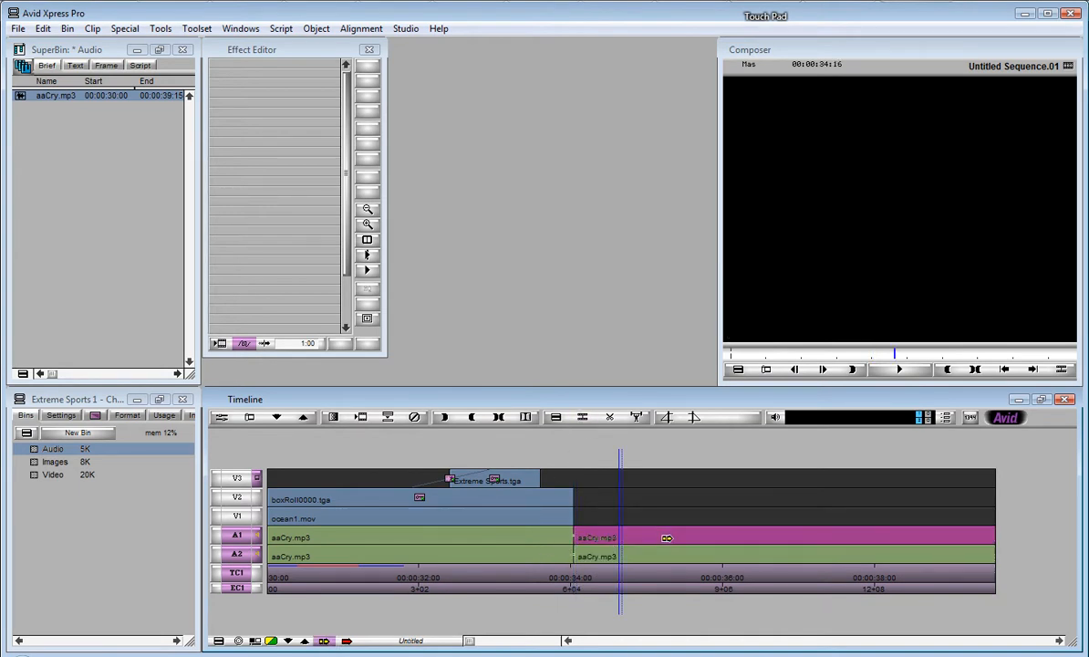
key("Delete")
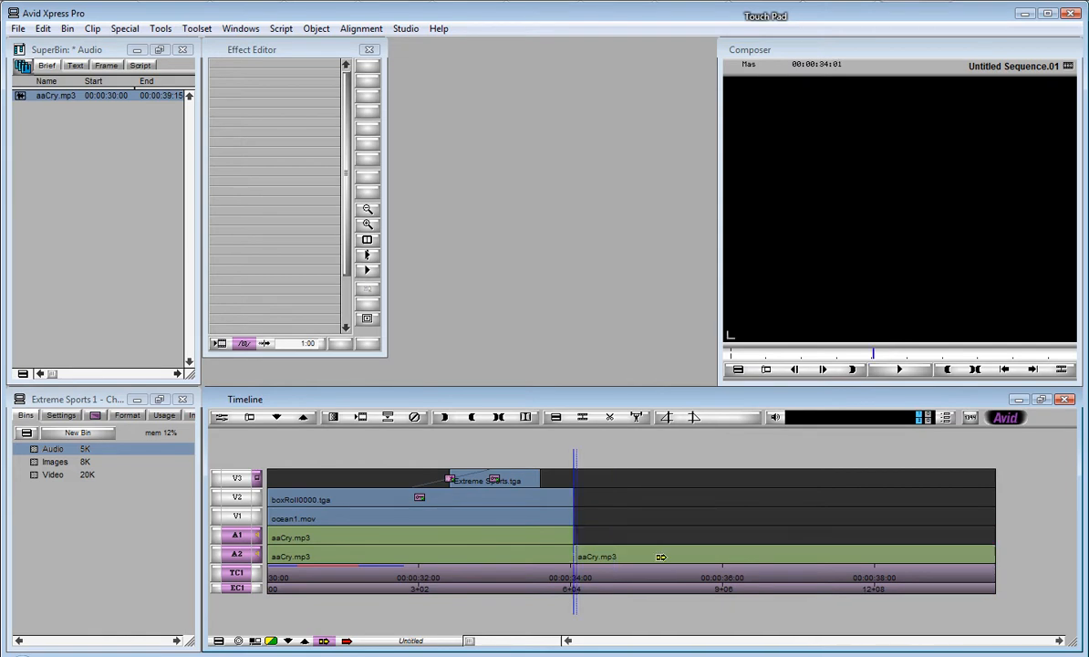
left_click(661, 556)
key("Delete")
Step: Play the sequence from its start and scrub through the title section to 00:00:33:04
left_click_drag(901, 581, 268, 585)
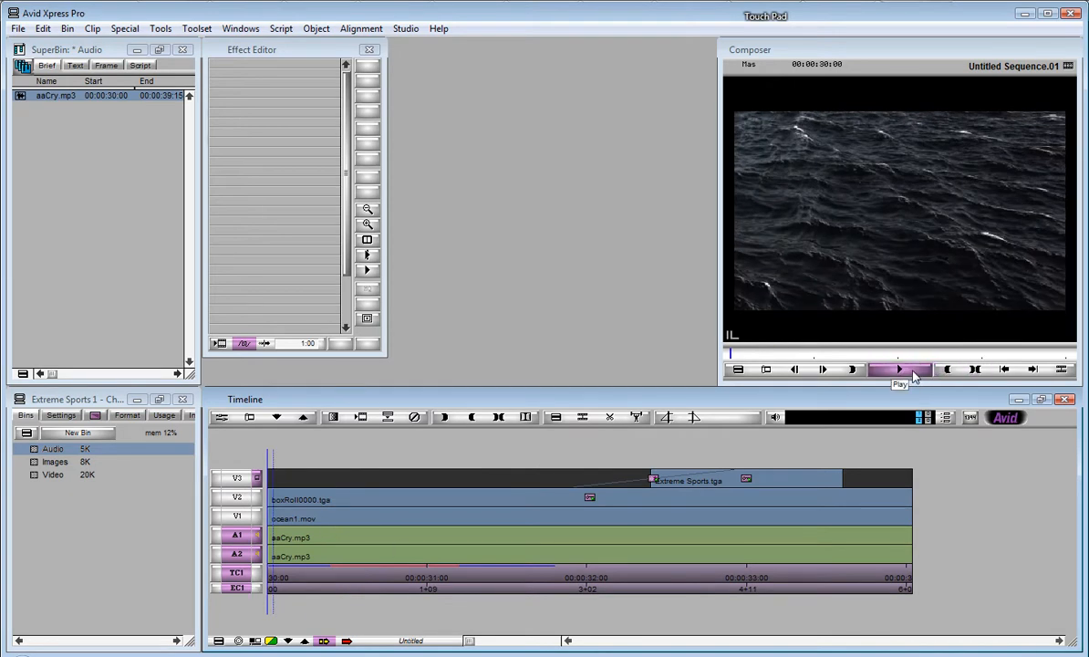
left_click(913, 373)
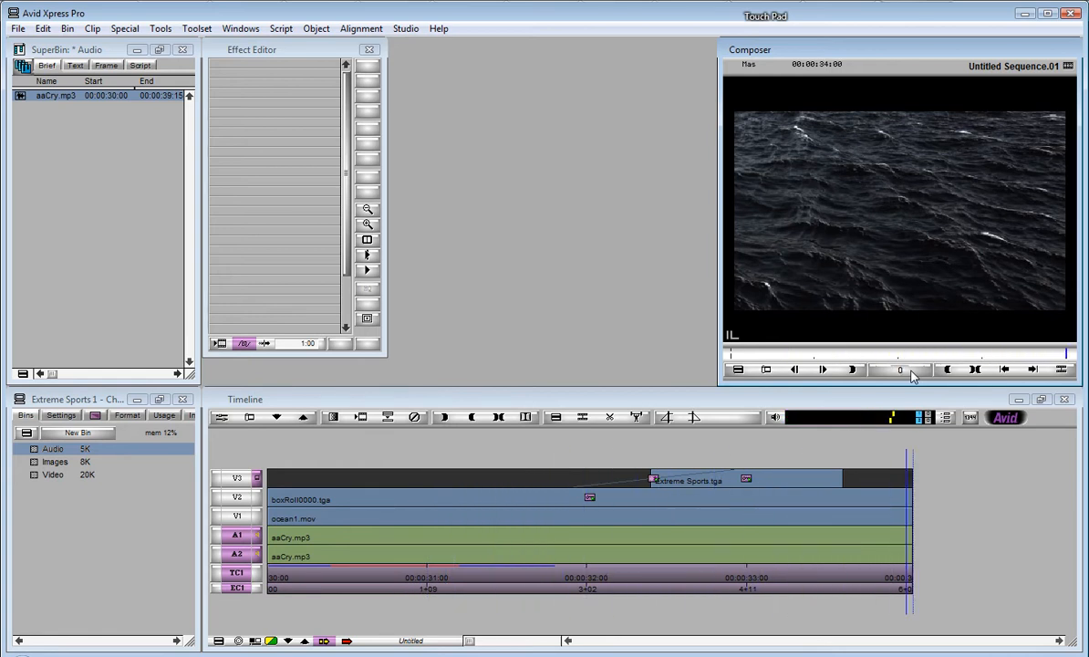
left_click(913, 375)
left_click_drag(689, 586, 775, 585)
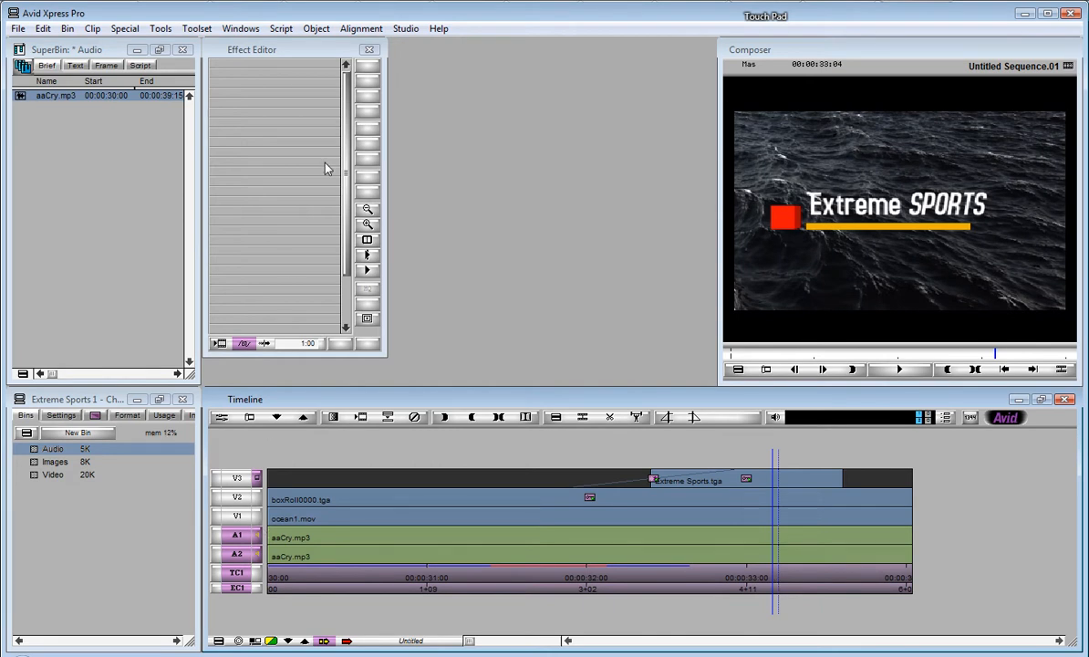
Step: Open the Audio Mixer and switch it from Clip to Auto mode
left_click(195, 28)
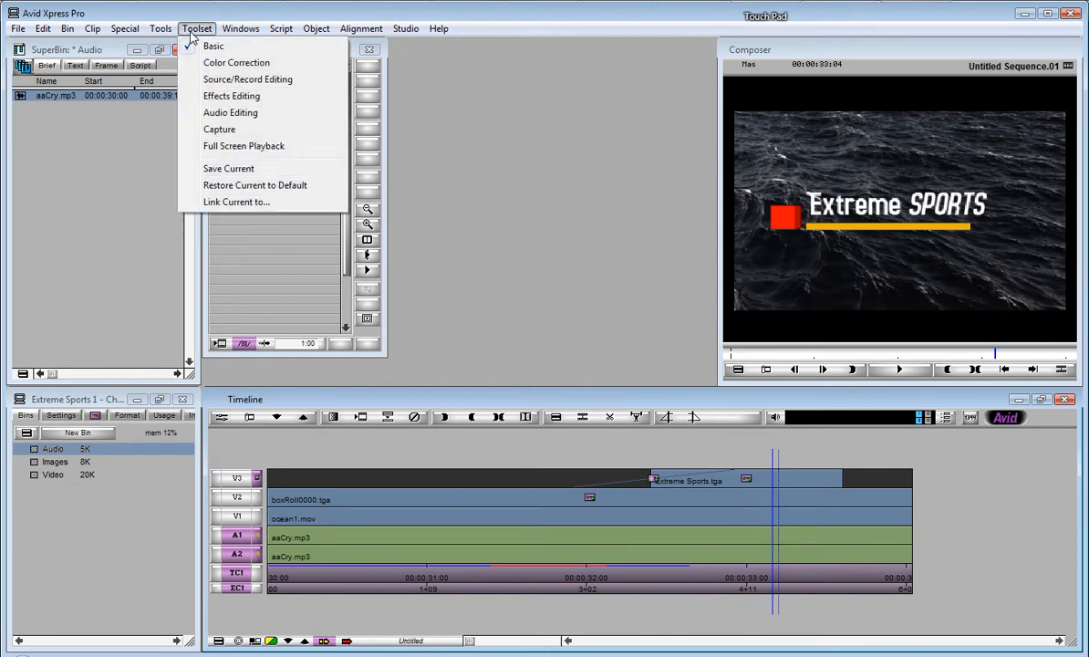
mouse_move(168, 34)
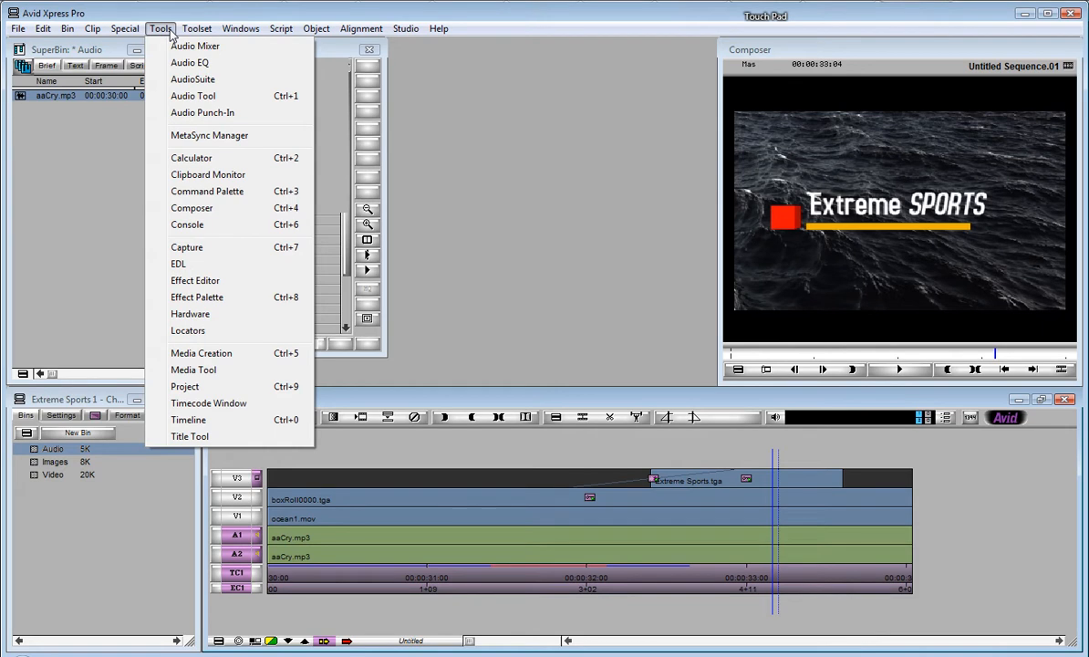
left_click(187, 47)
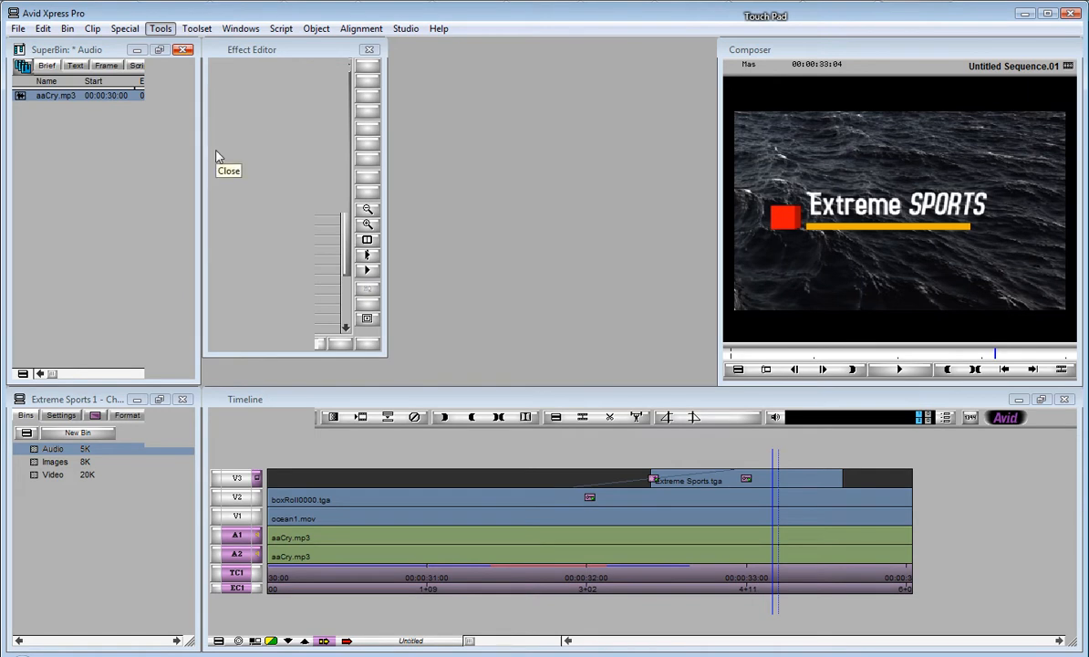
left_click_drag(78, 200, 103, 167)
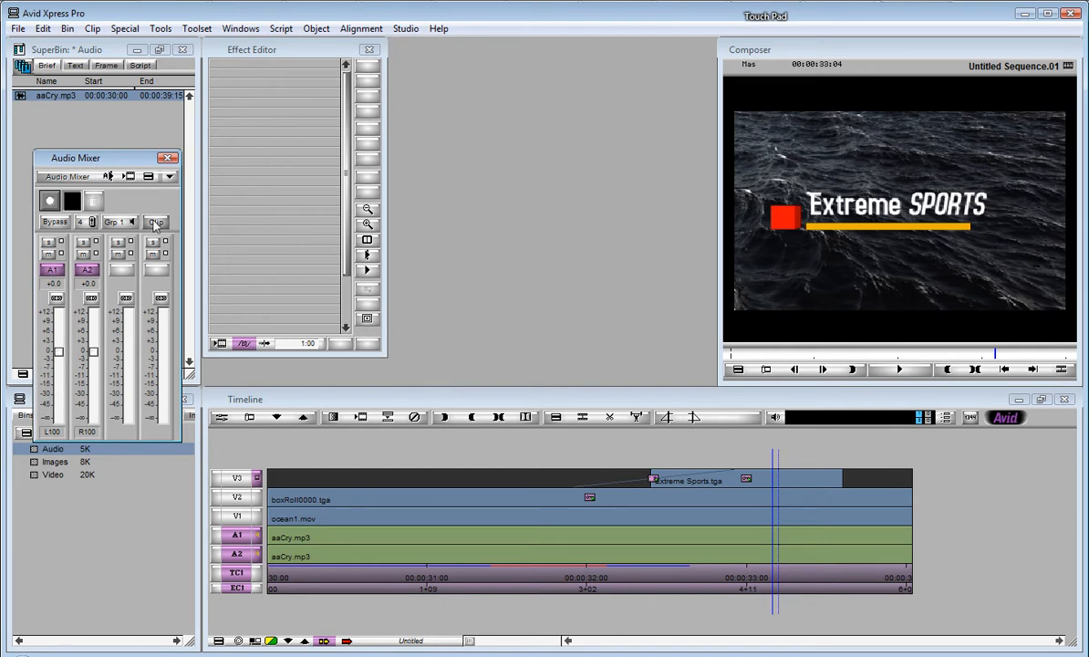
left_click(155, 223)
Step: Record volume automation from the sequence start, lowering the A1 level to minus infinity during playback
left_click(49, 200)
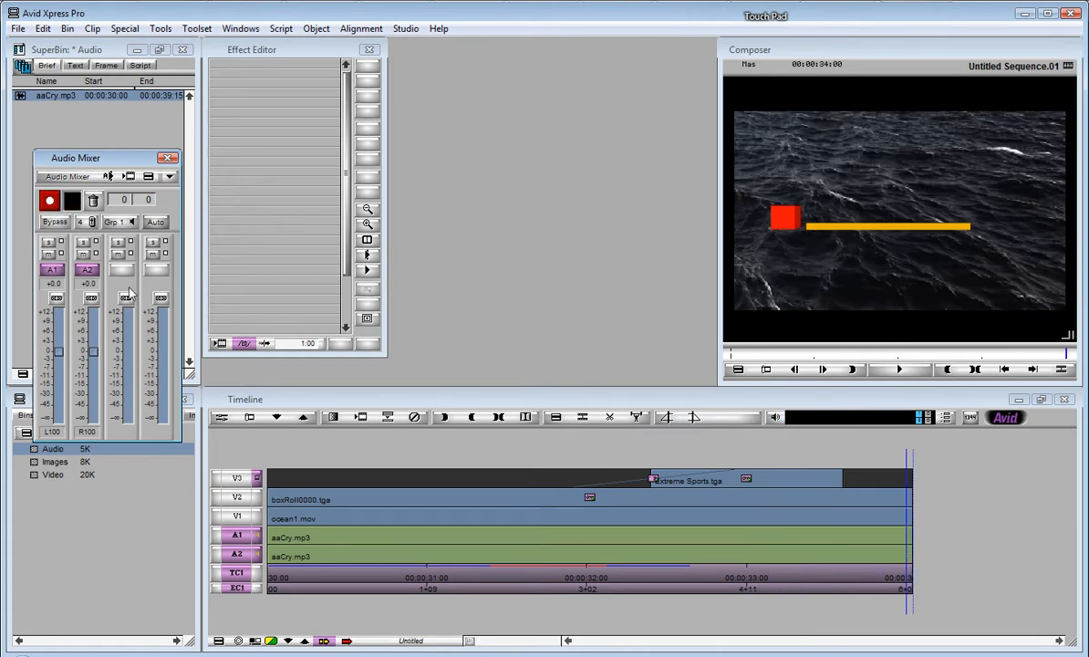
left_click(263, 573)
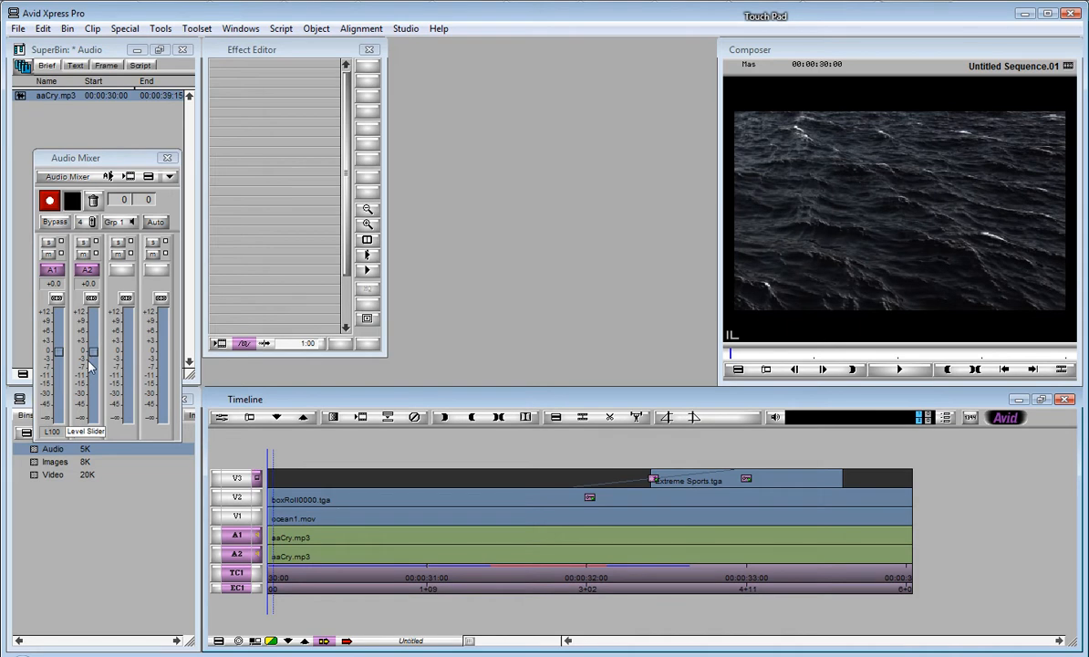
left_click(49, 201)
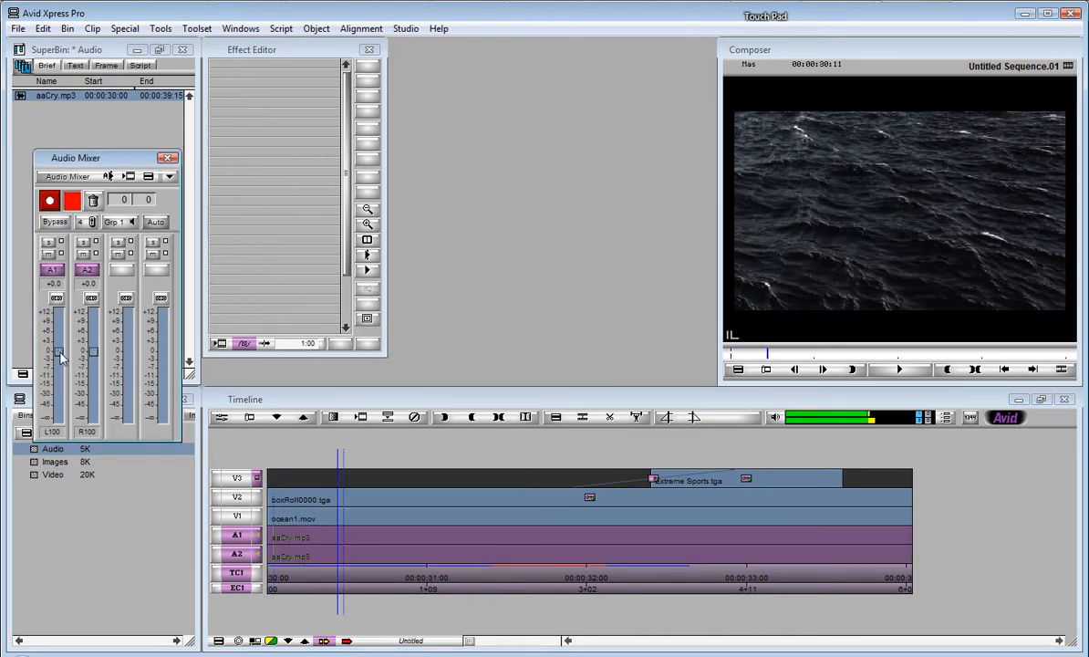
left_click_drag(59, 356, 50, 431)
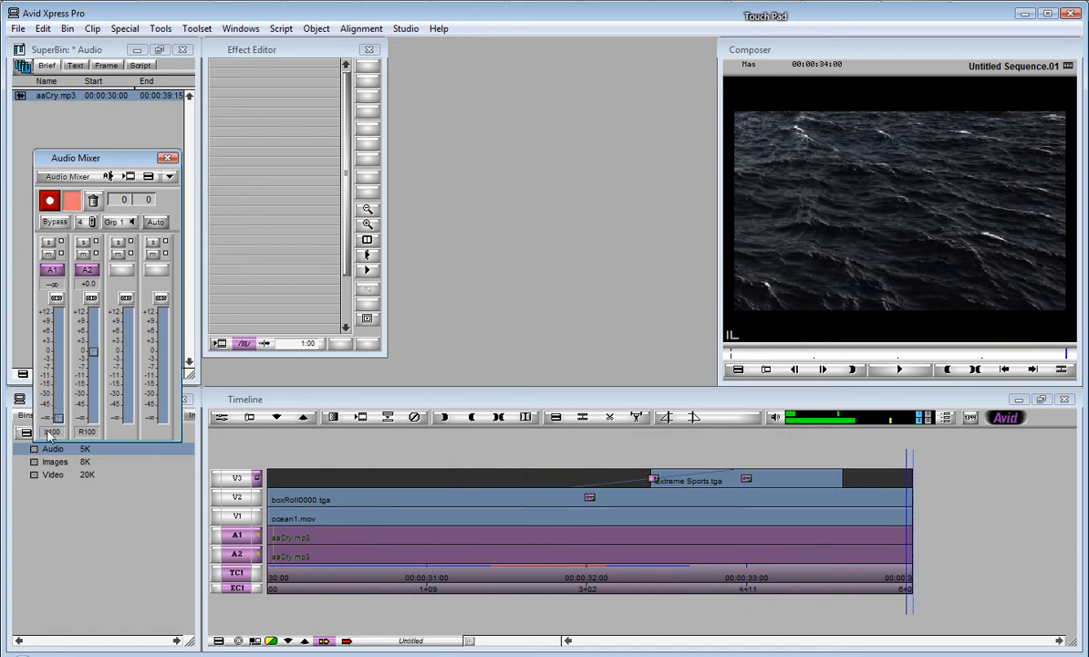
Step: Stop the A1 automation recording, then record A2 volume automation from the sequence start, lowering its level to about -44 dB during playback
left_click(49, 200)
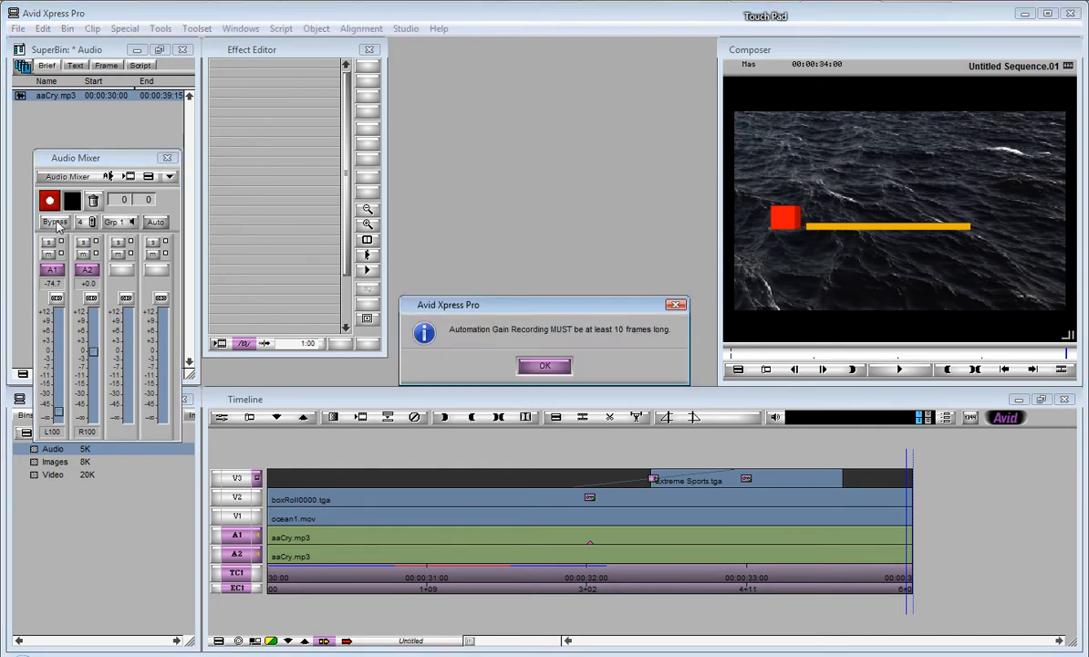
left_click(540, 365)
left_click(311, 572)
key("Home")
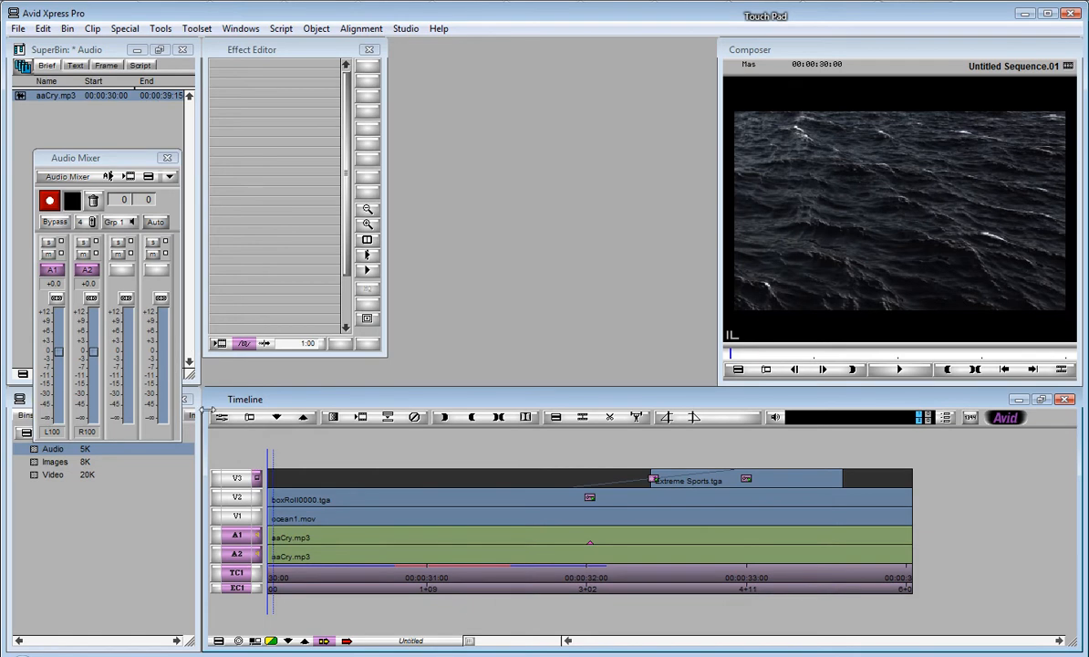
left_click(88, 283)
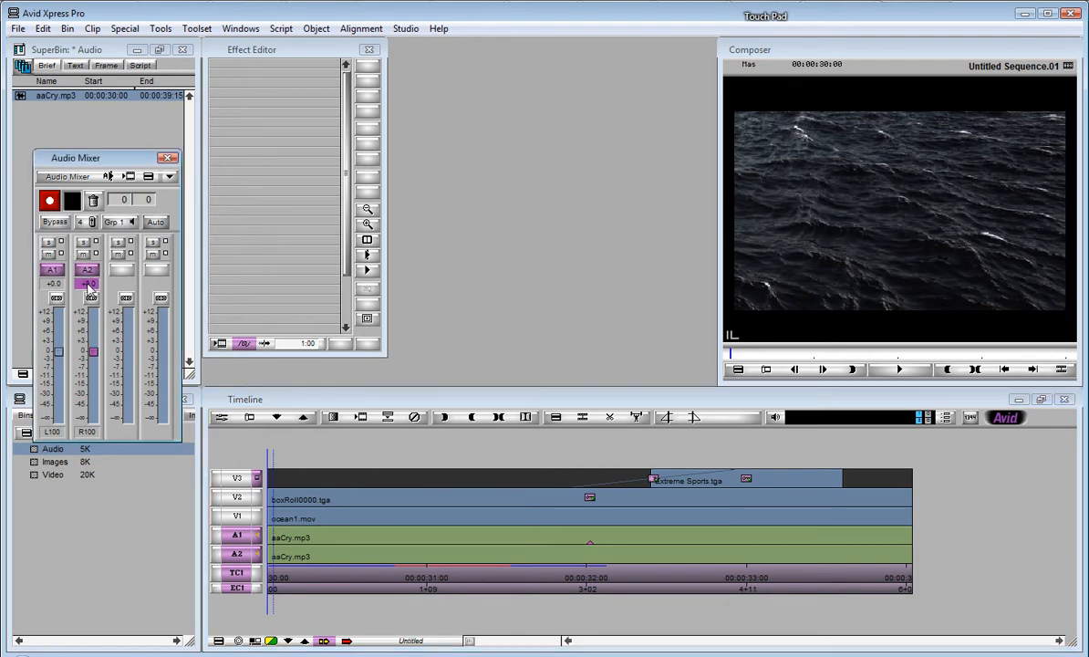
left_click(51, 201)
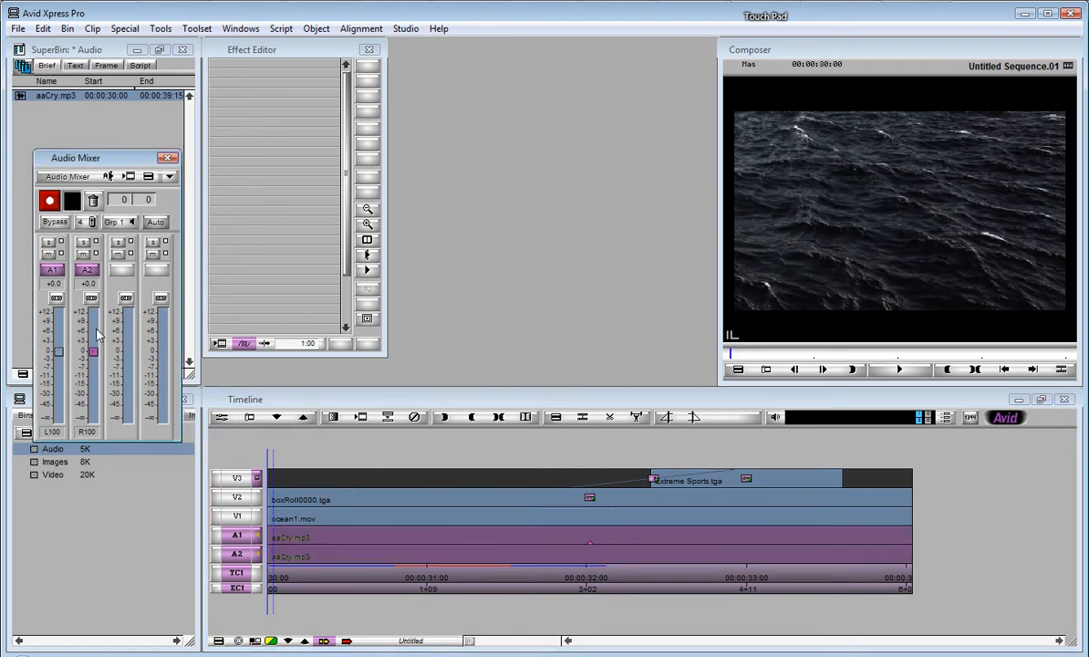
left_click_drag(94, 354, 84, 408)
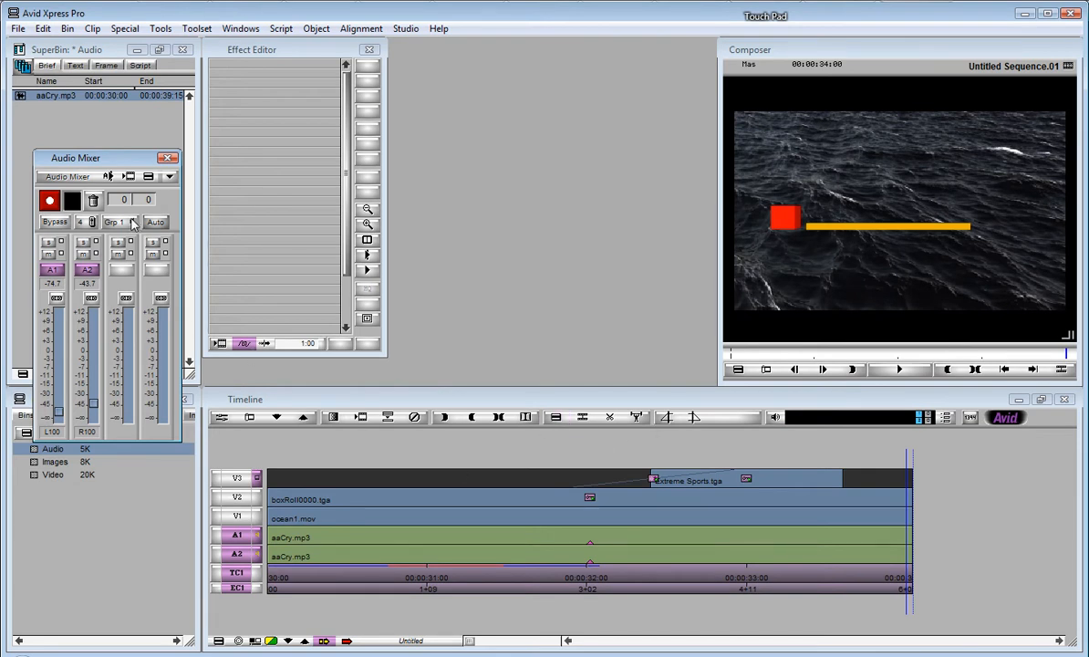
Step: Play the sequence from its start to check the volume automation on A1 and A2, return to the start and close the Audio Mixer
left_click(907, 374)
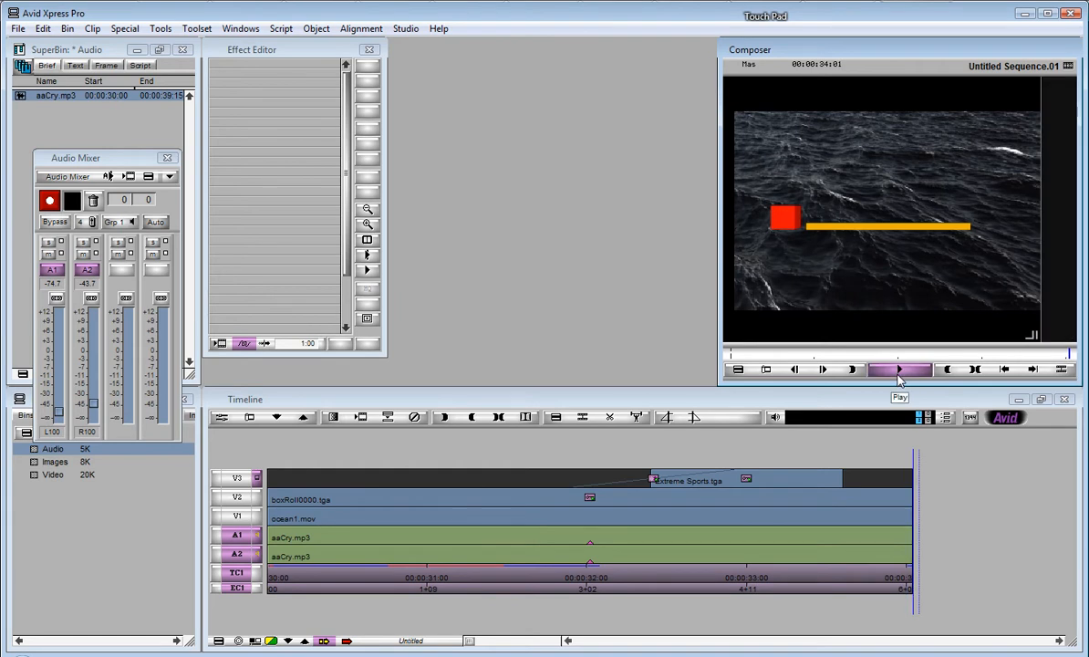
left_click_drag(588, 590, 250, 584)
left_click(903, 371)
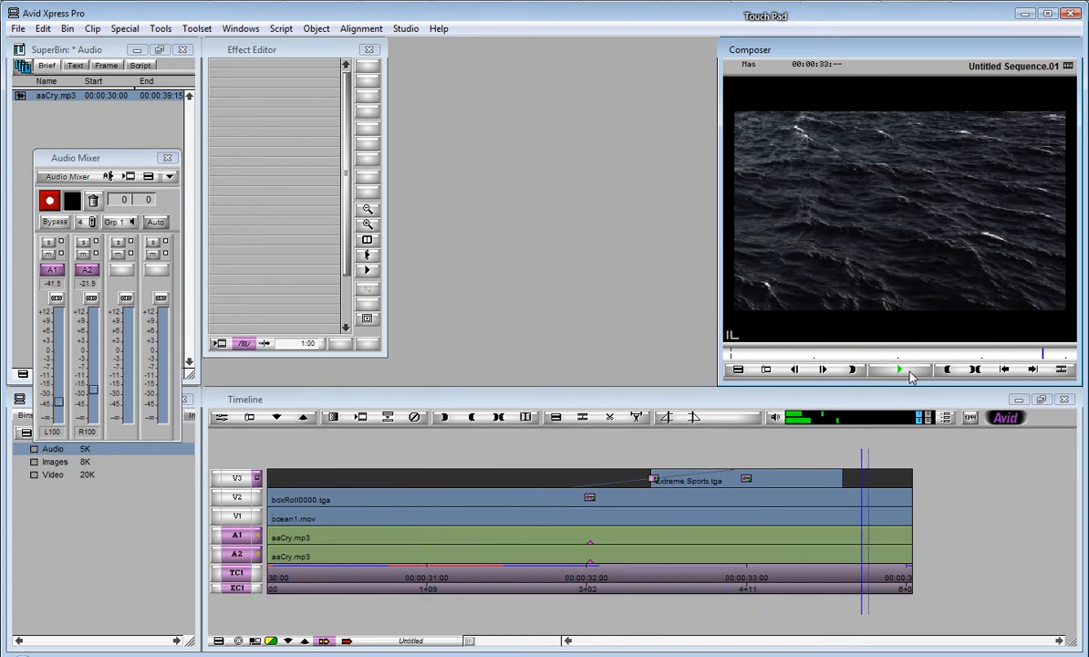
left_click(897, 370)
left_click_drag(858, 587, 240, 599)
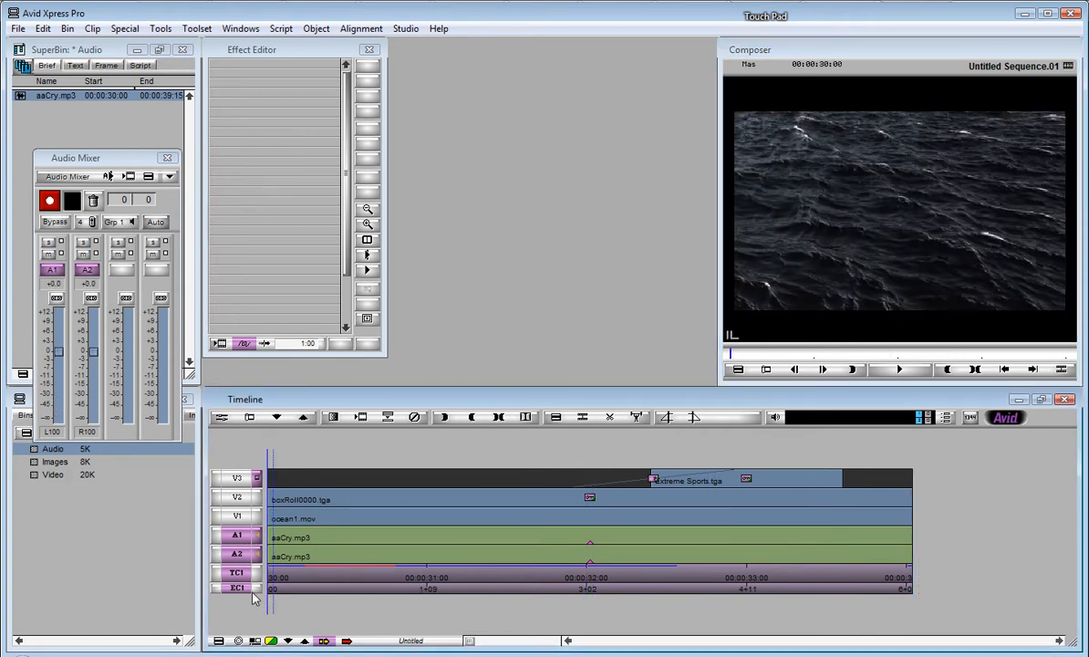
left_click(167, 159)
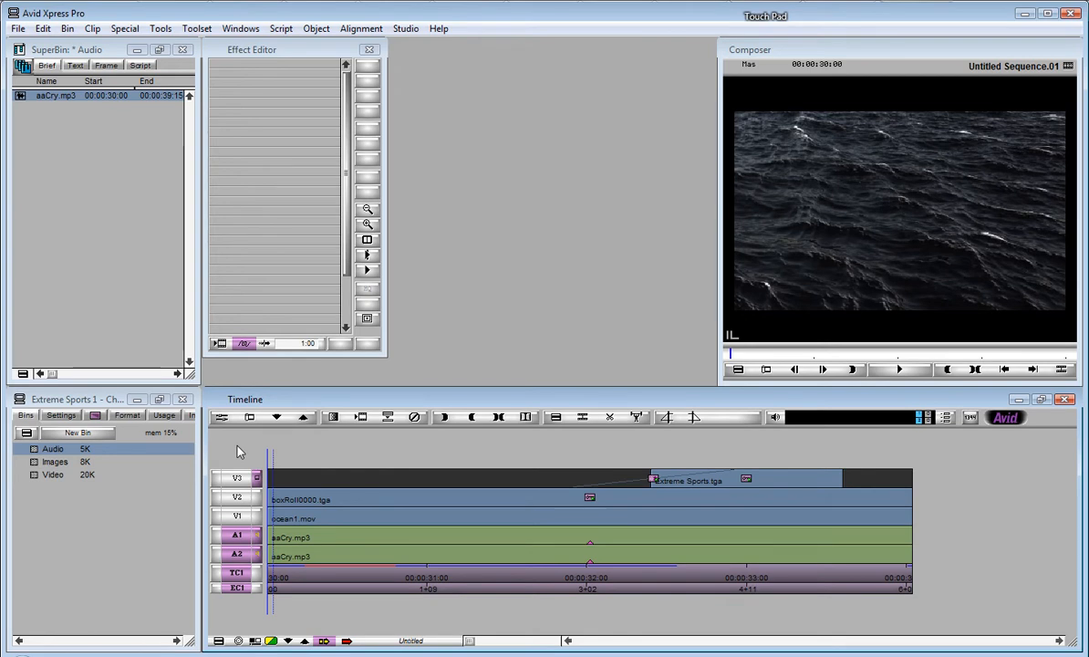
Step: Open the Video bin and rename Untitled Sequence.01 as Extreme Sports Sequence
left_click(33, 462)
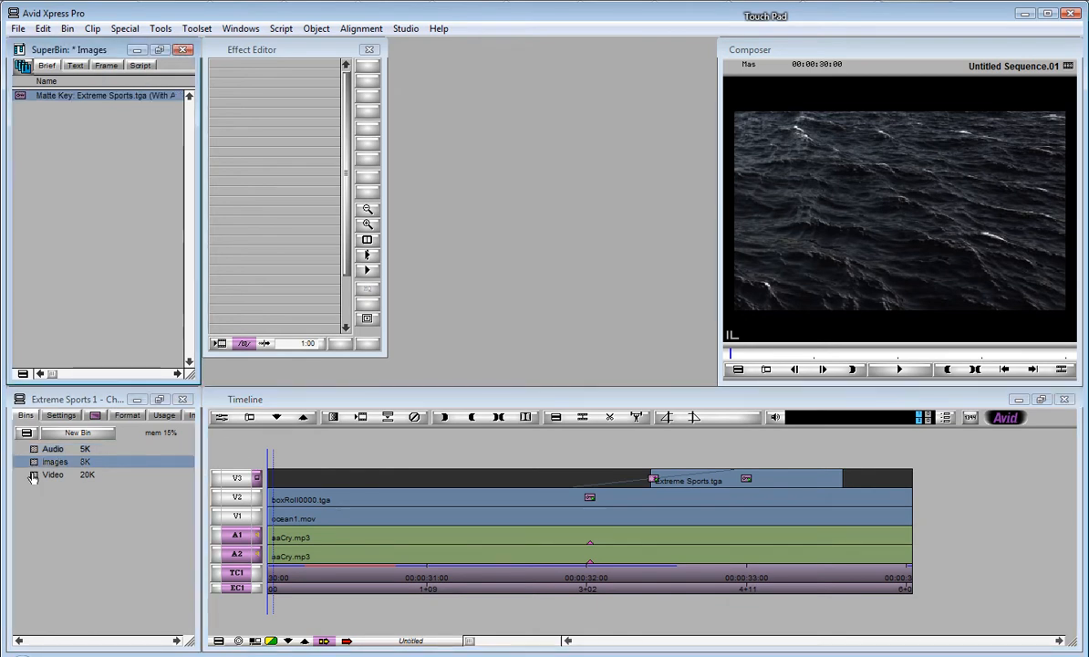
left_click(34, 475)
left_click(20, 96)
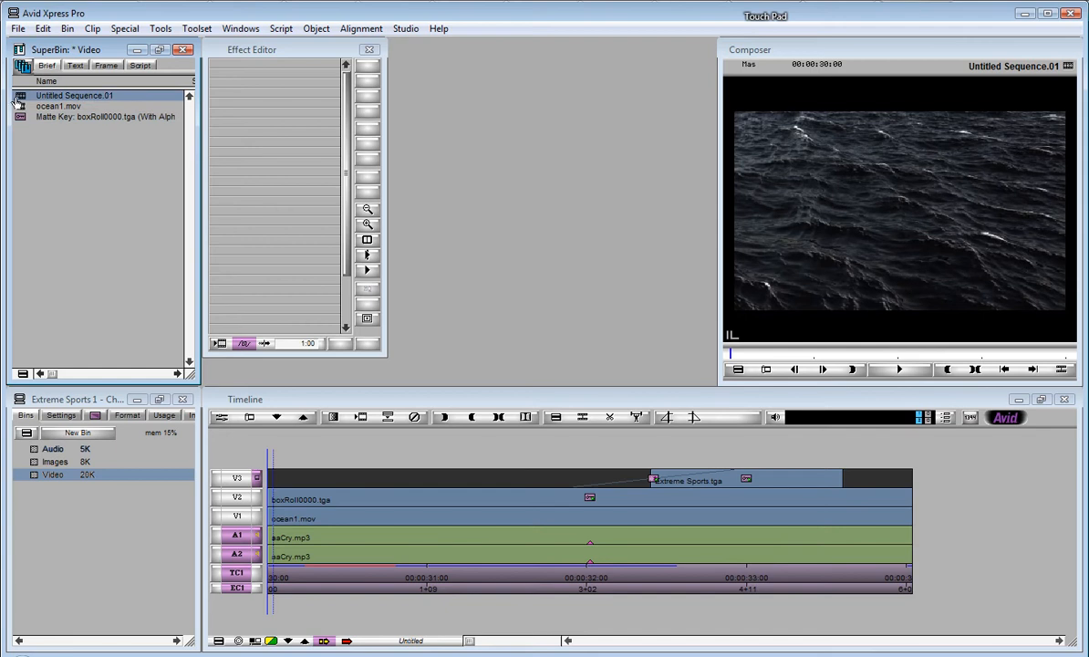
left_click(55, 96)
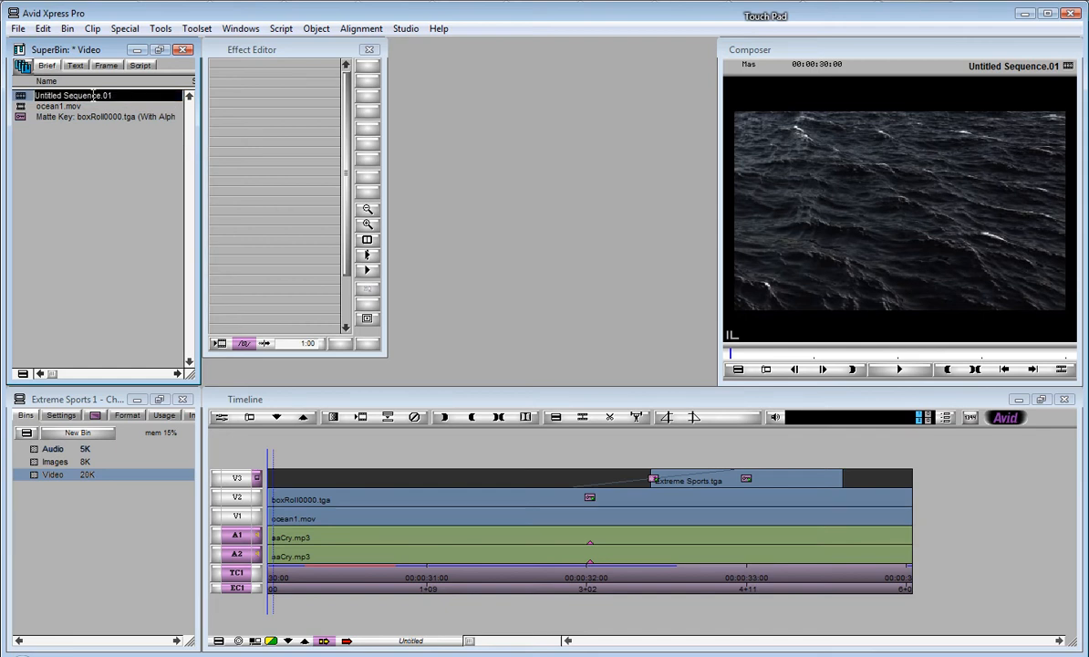
type("Extreme Sports")
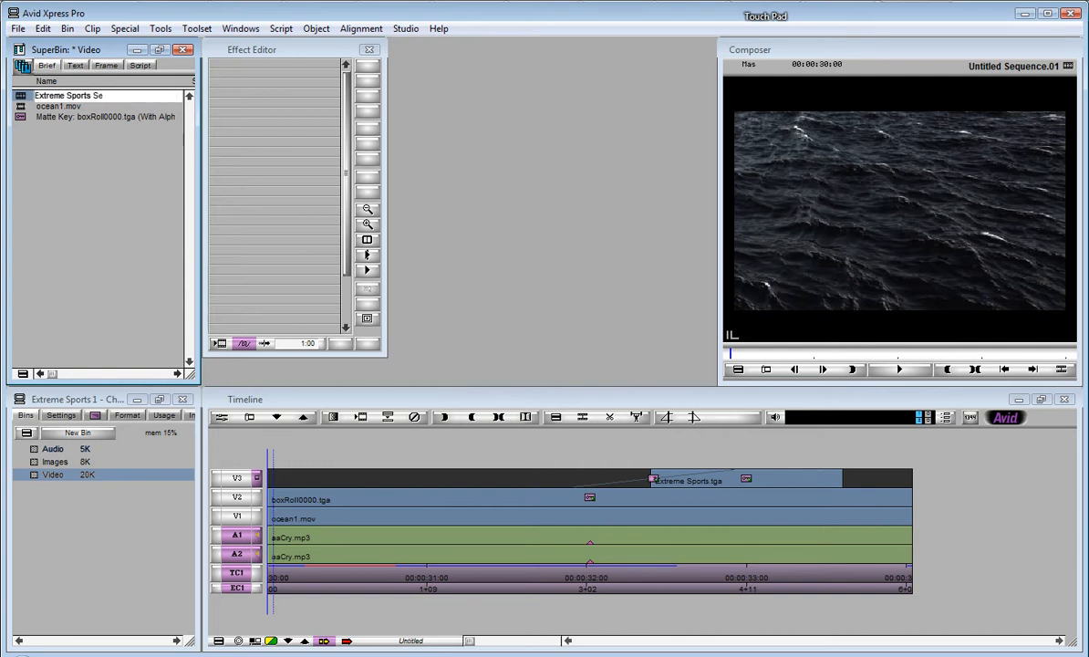
key("Return")
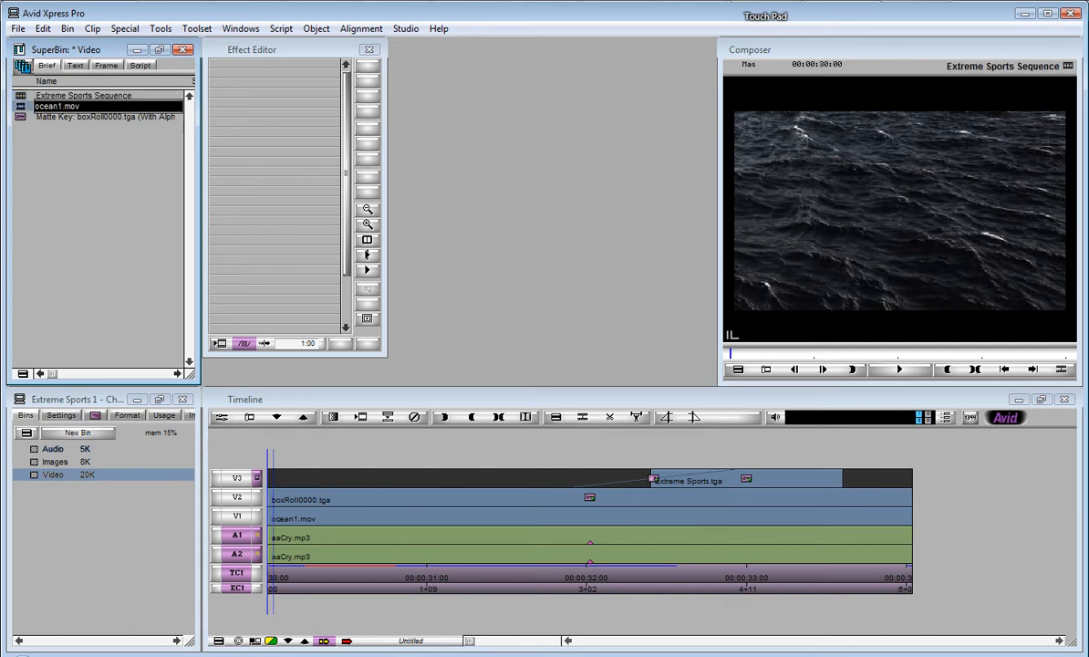
Step: Start exporting Extreme Sports Sequence and choose the root of the 3DQUAKERS_External (G:) drive as the destination
left_click(20, 95)
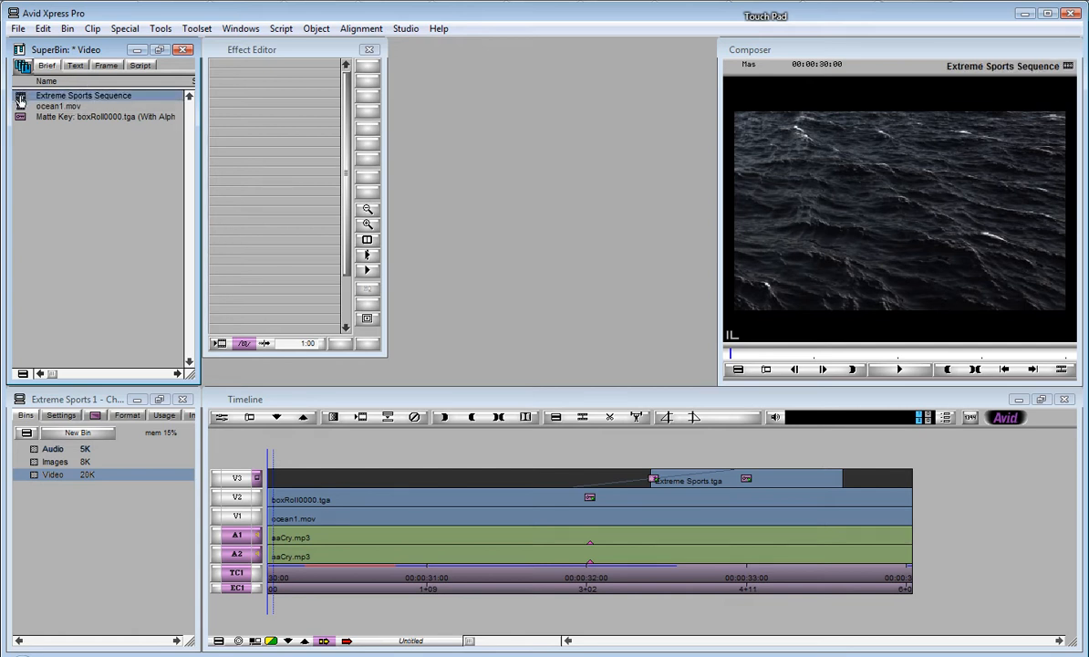
right_click(20, 95)
left_click(65, 317)
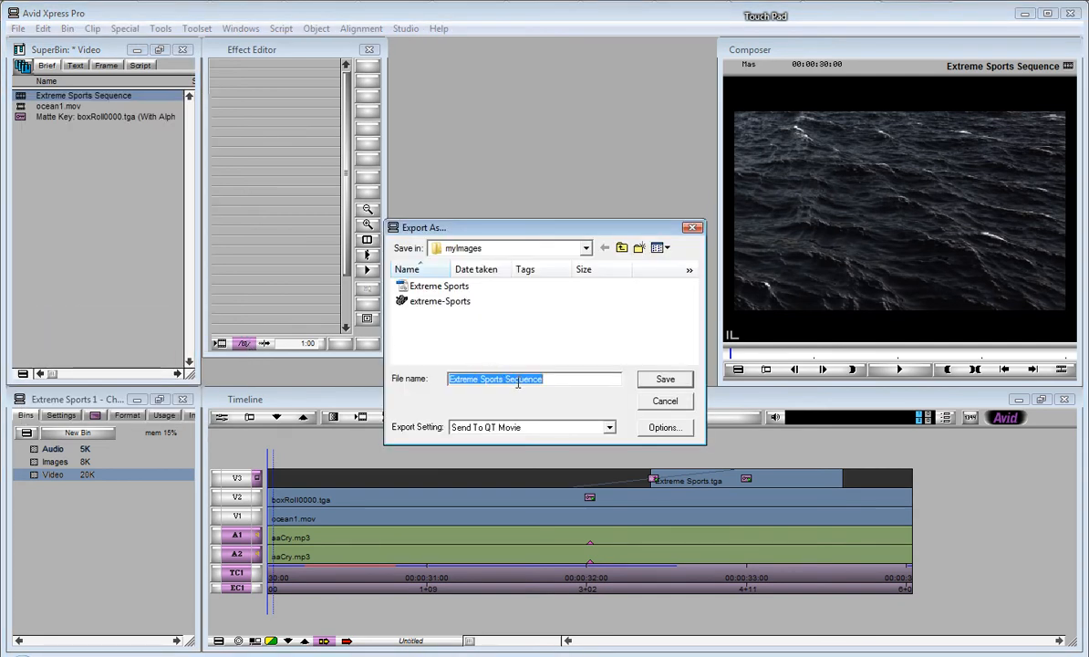
left_click(621, 247)
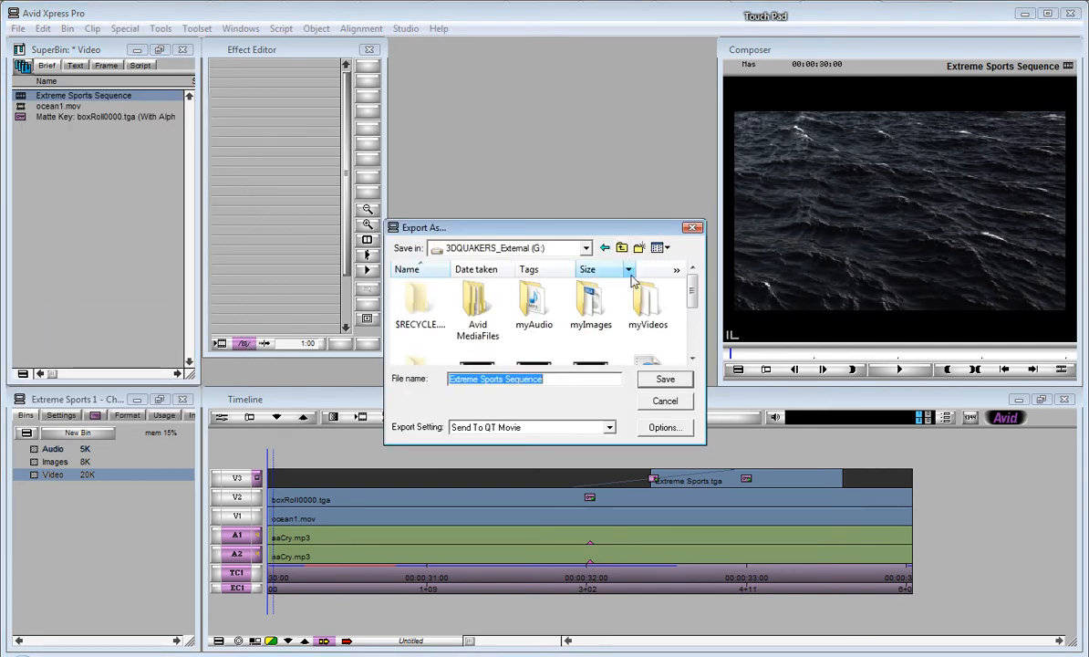
scroll(693, 301, "down", 2)
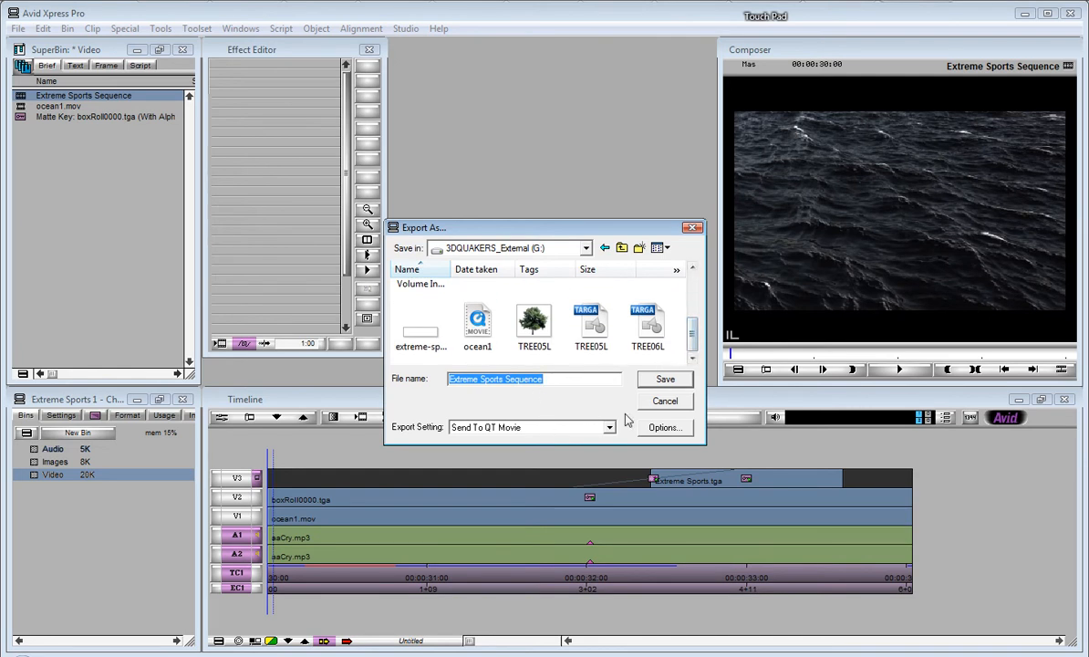
Step: Review the Send To QT Movie export and format options, keep them as set, and export the sequence as Extreme Sports Sequence.mov
left_click(663, 430)
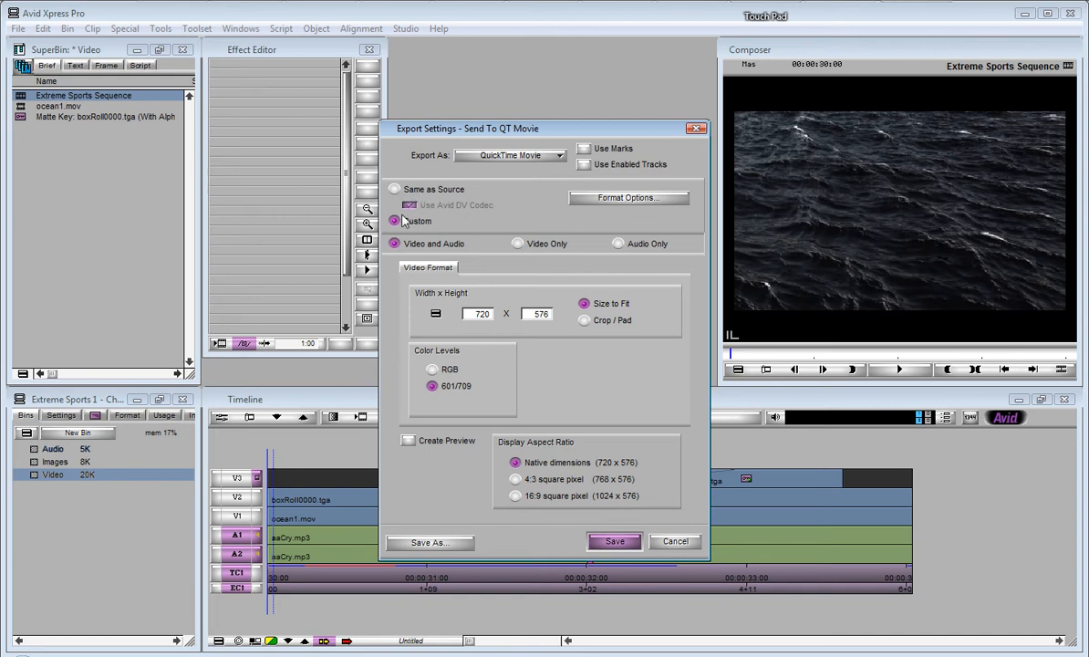
left_click(589, 197)
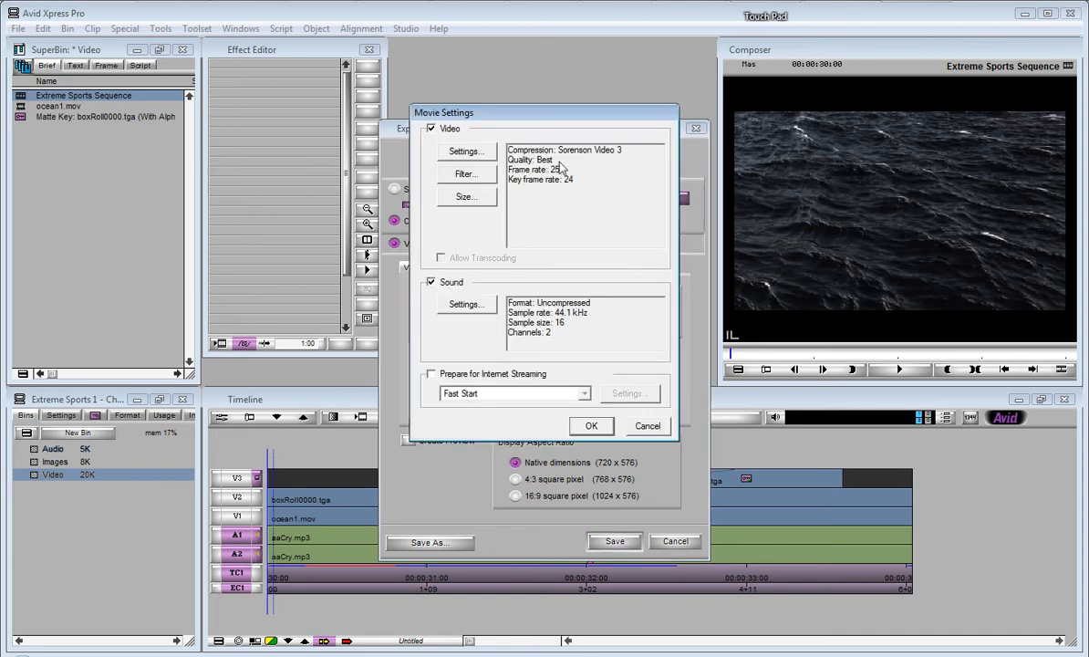
left_click(647, 429)
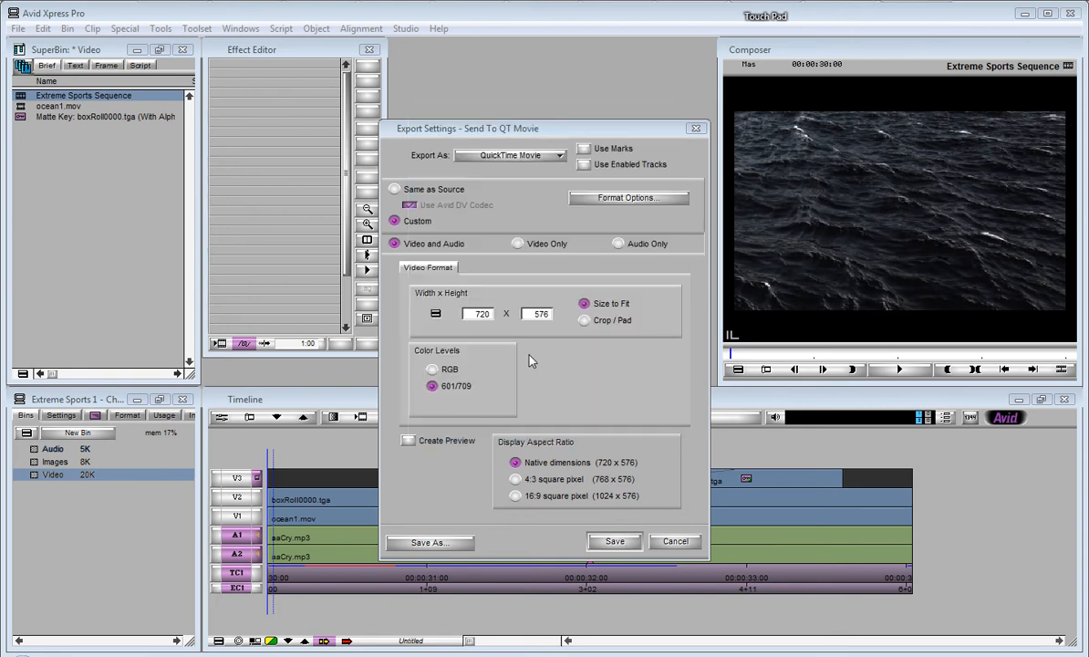
left_click(614, 541)
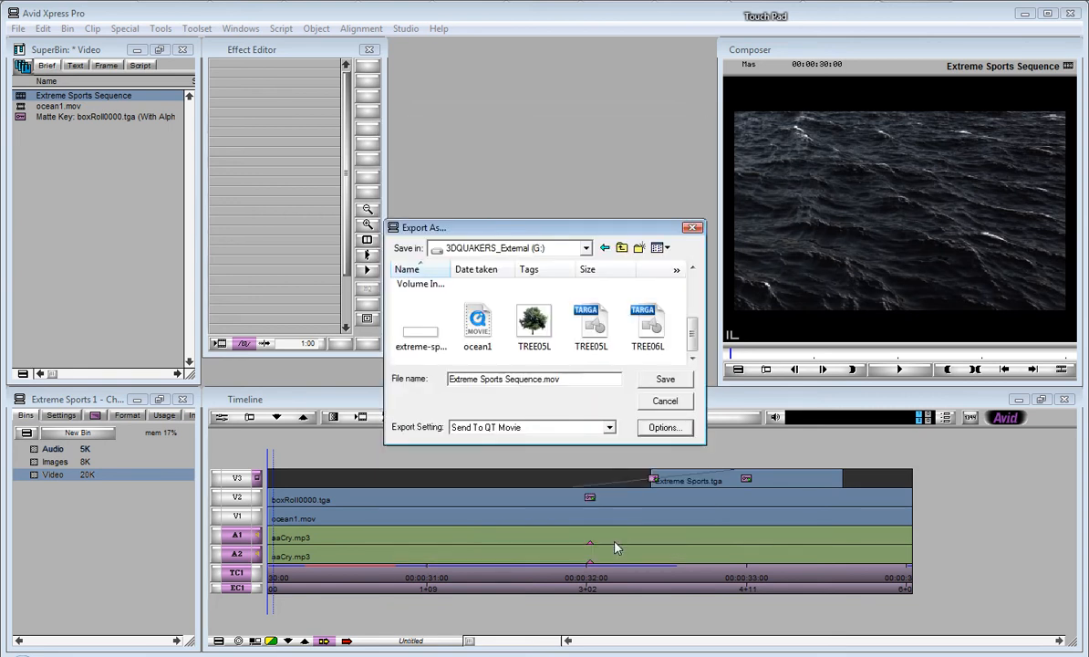
left_click(665, 378)
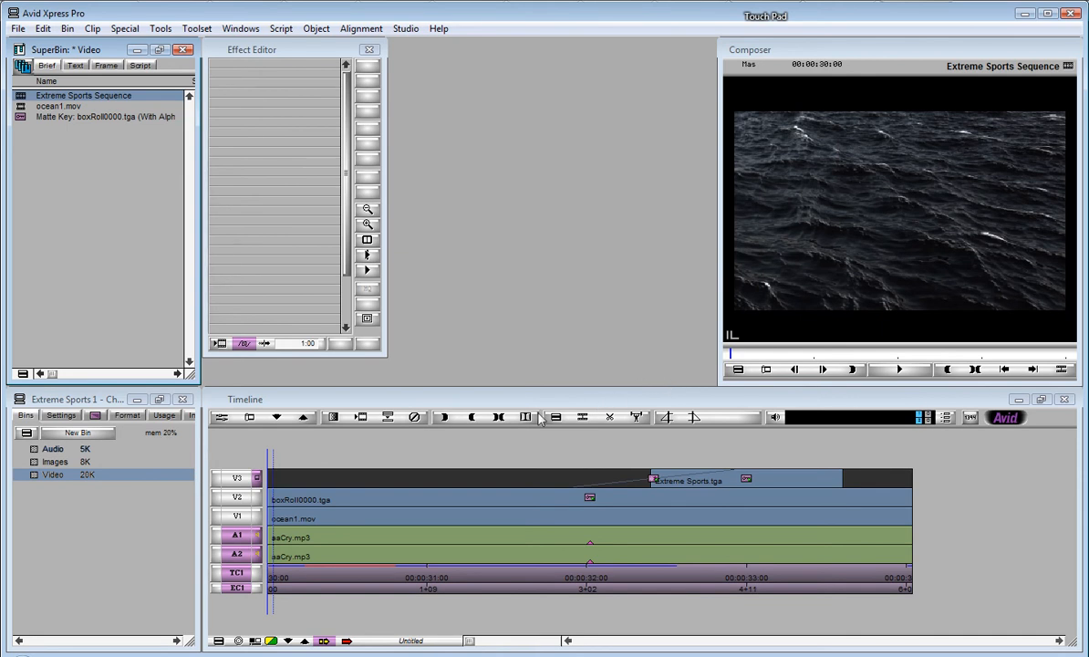
Step: Switch to the file explorer, open the exported Extreme Sports Sequence movie in QuickTime Player and play it
key("alt+Tab")
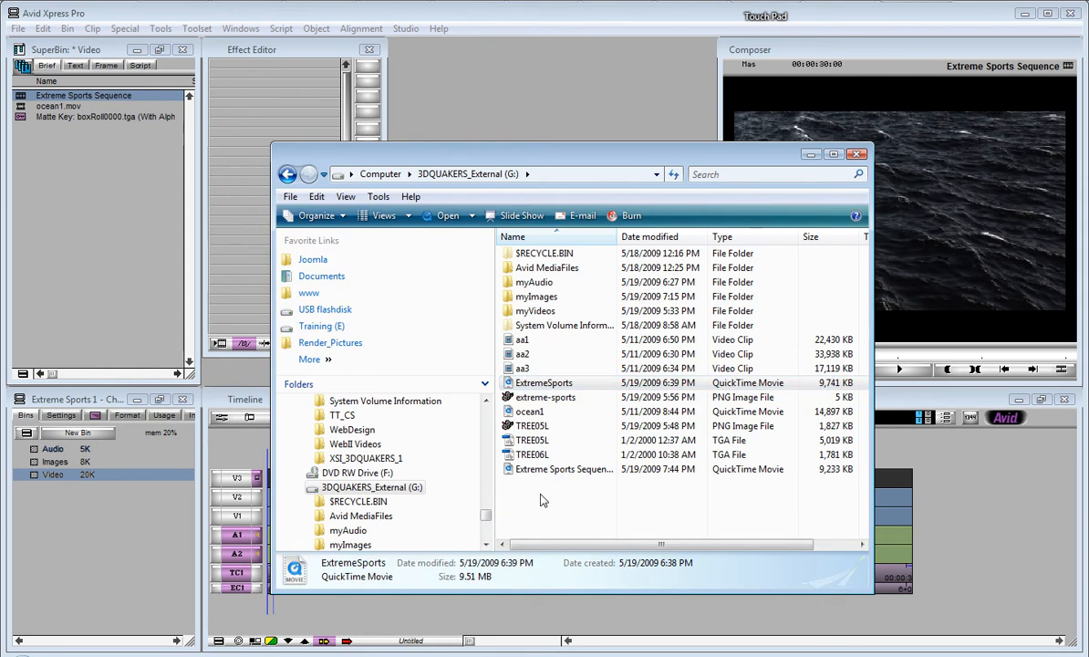
left_click(563, 471)
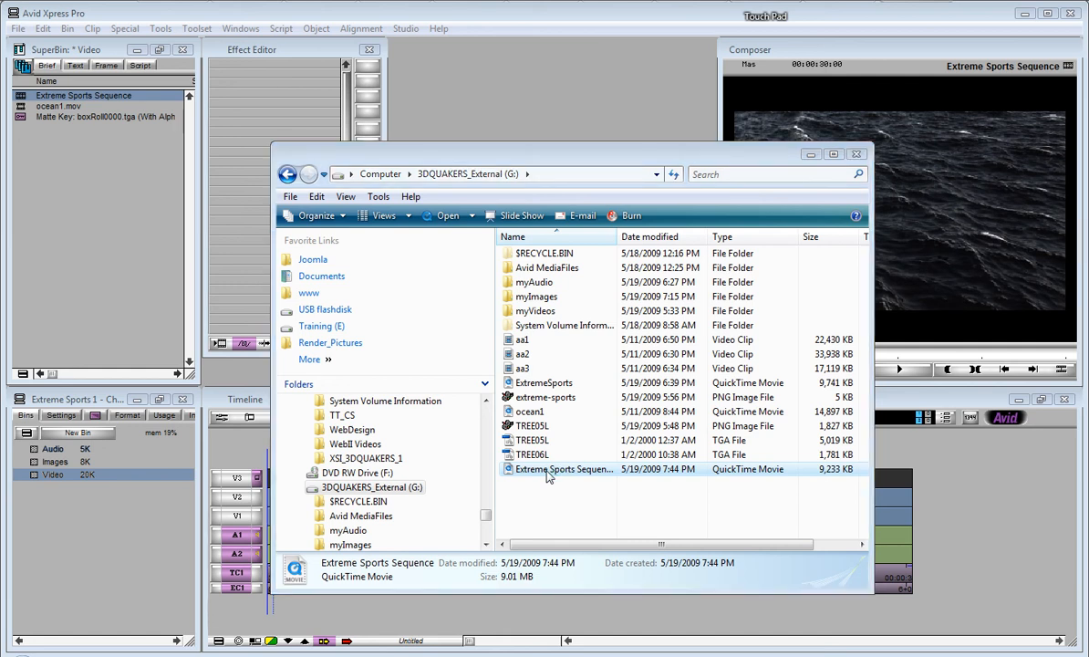
double_click(549, 470)
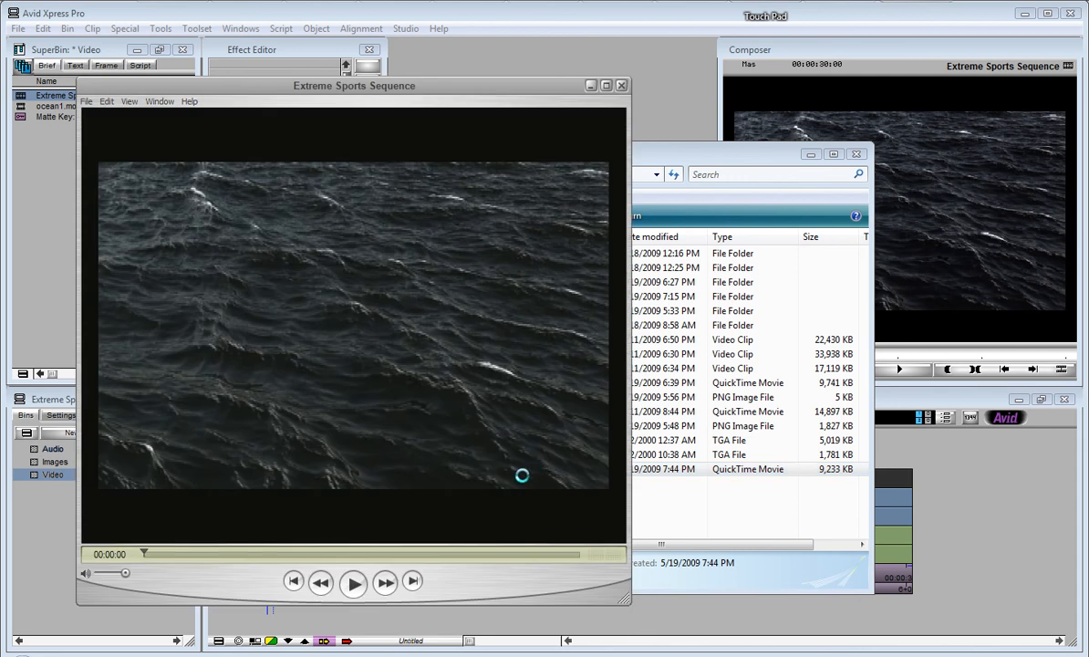
left_click(352, 582)
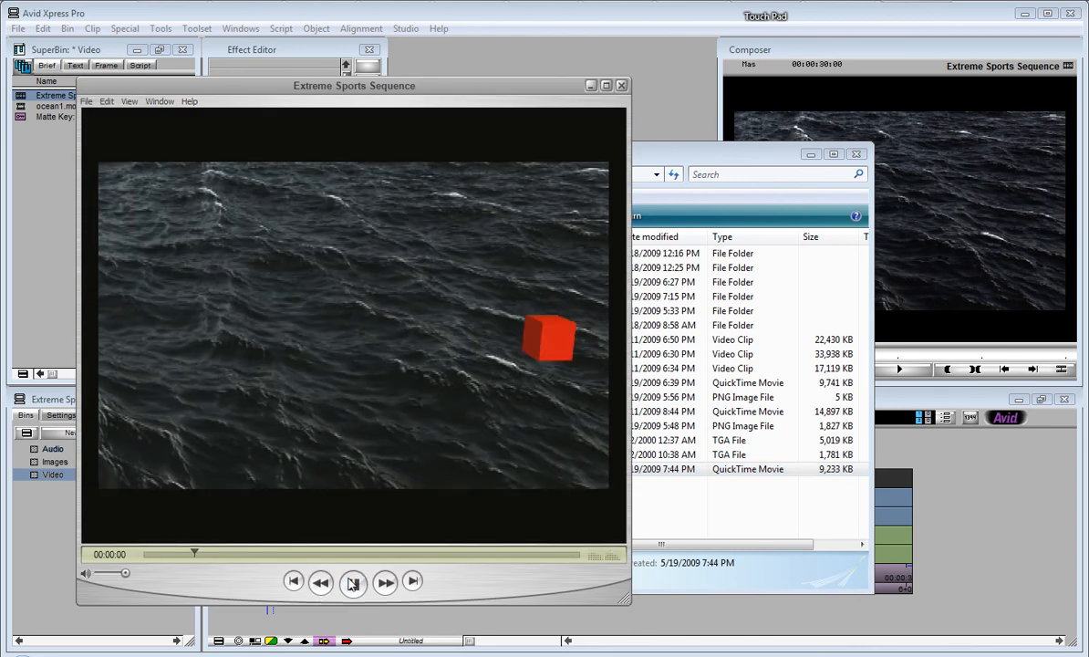